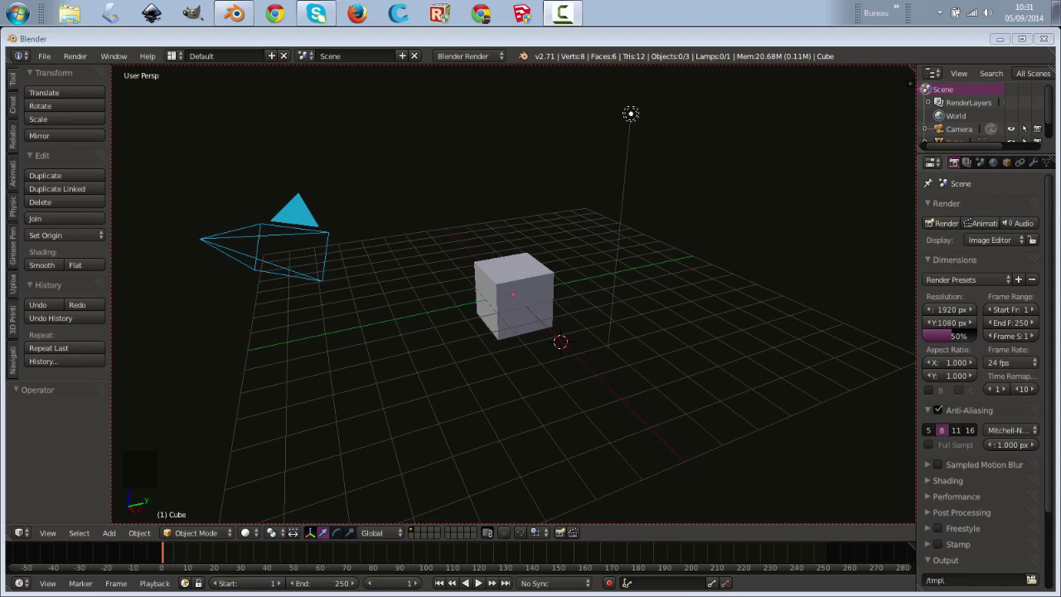
Step: Set the scene units to Metric with a unit scale of 0.001
{"action": "left_click", "coordinate": [980, 163]}
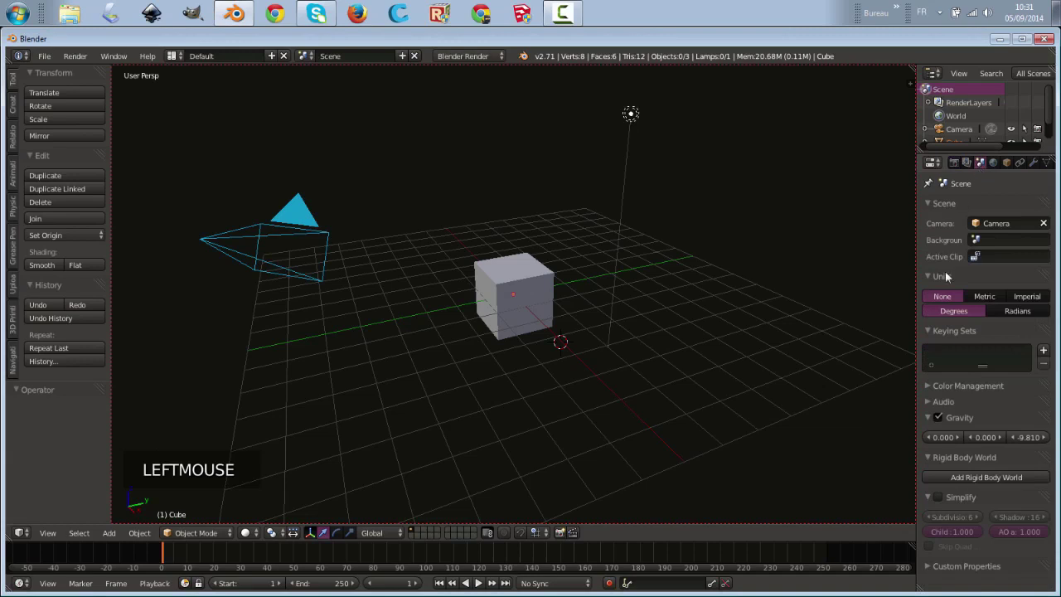
{"action": "left_click", "coordinate": [985, 295]}
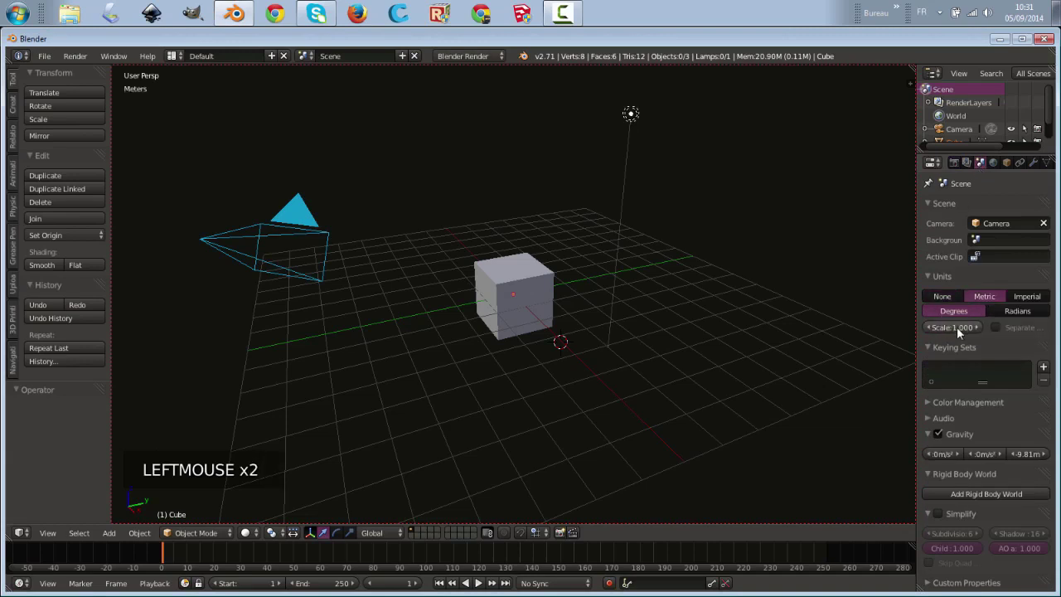
{"action": "type", "text": "0.00"}
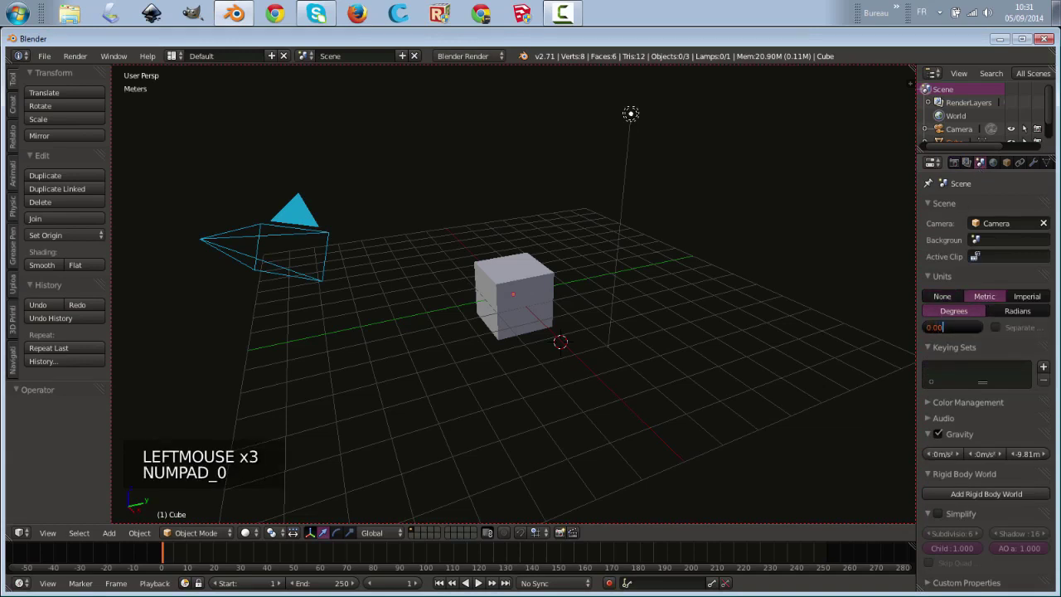
{"action": "type", "text": "1"}
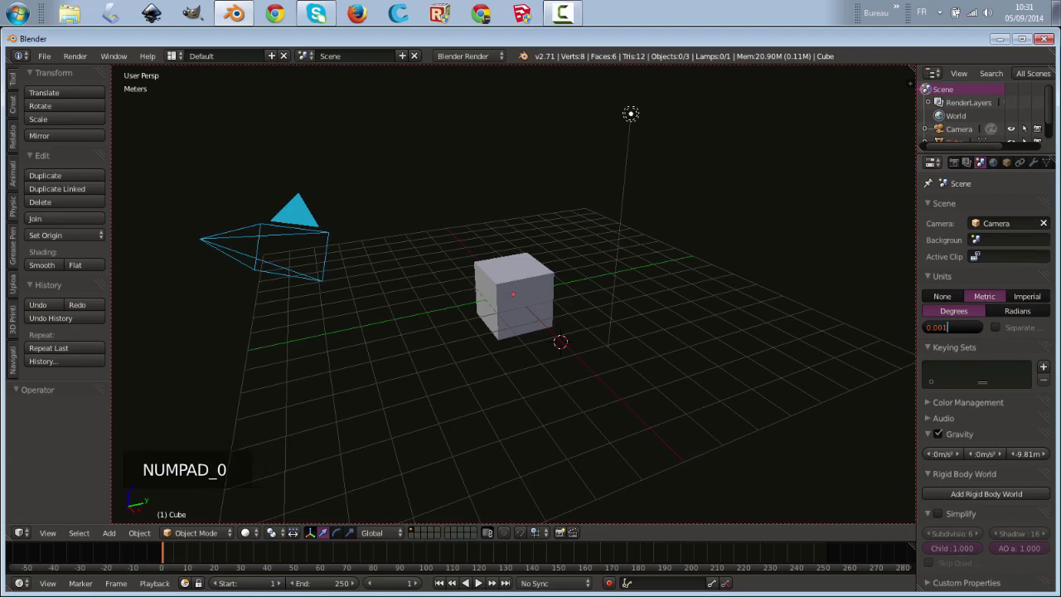
{"action": "key", "text": "Return"}
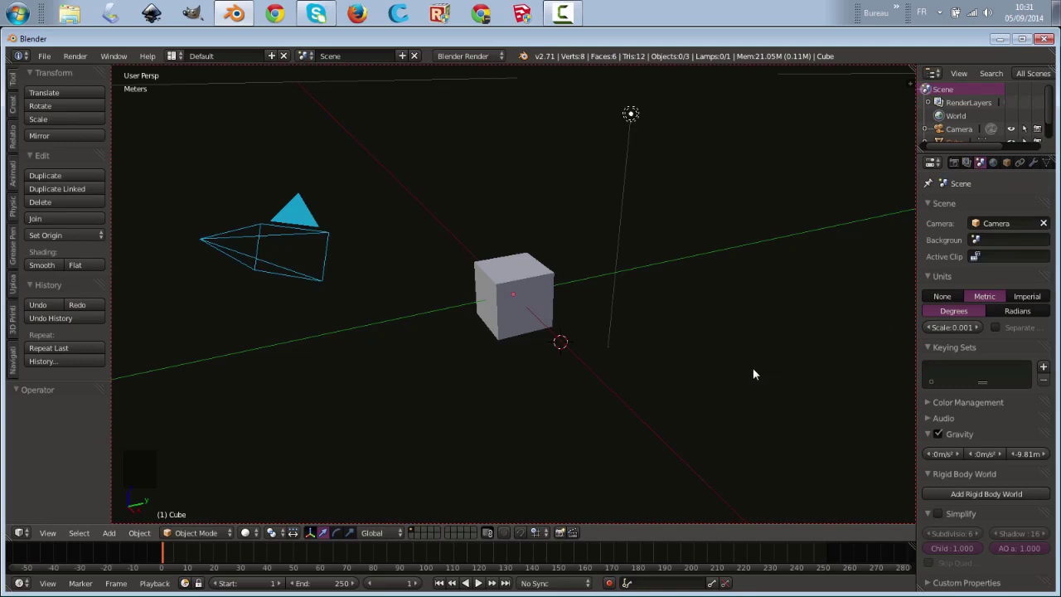
Step: Delete the default cube, camera and lamp from the scene
{"action": "scroll", "coordinate": [752, 368], "scroll_direction": "down", "scroll_amount": 4}
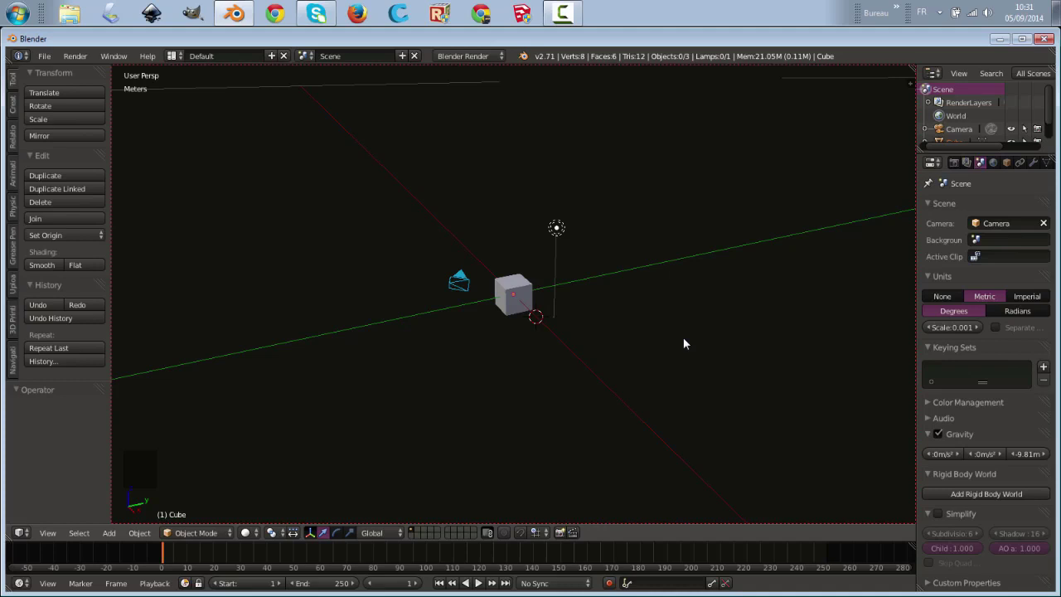
{"action": "key", "text": "a"}
{"action": "key", "text": "a"}
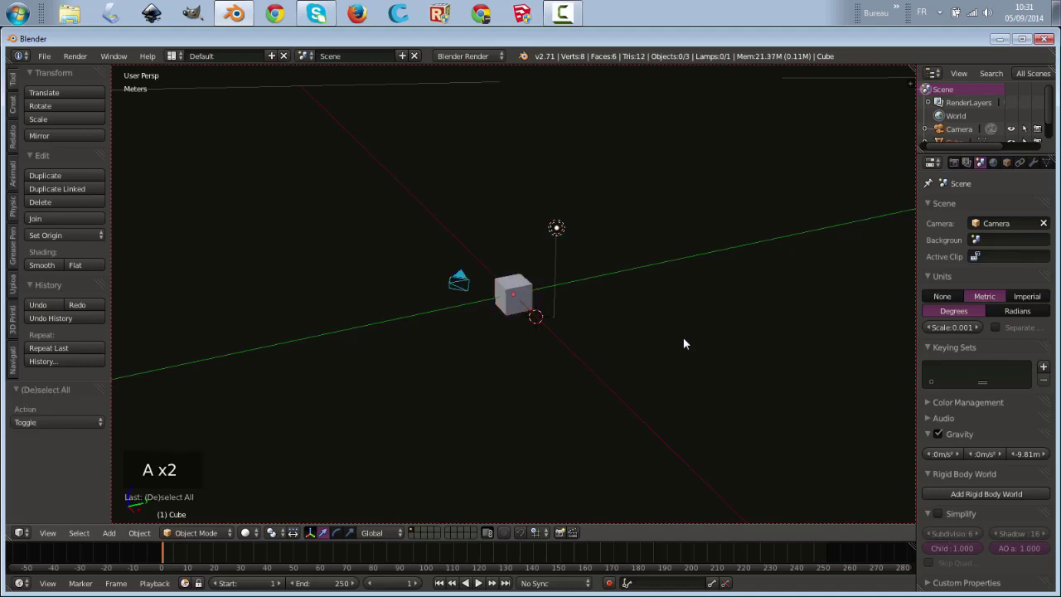
{"action": "key", "text": "a"}
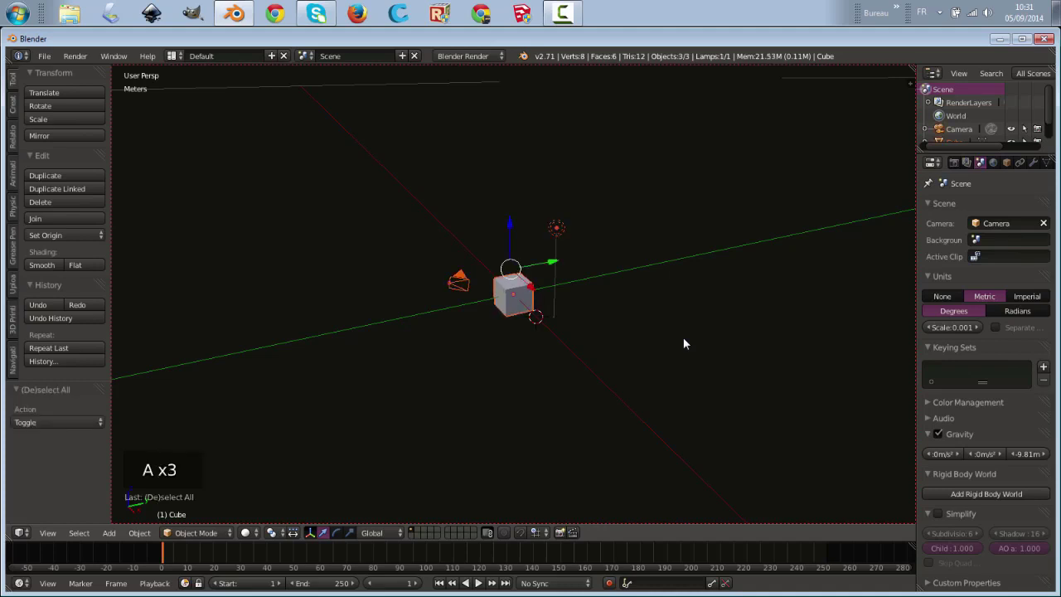
{"action": "key", "text": "x"}
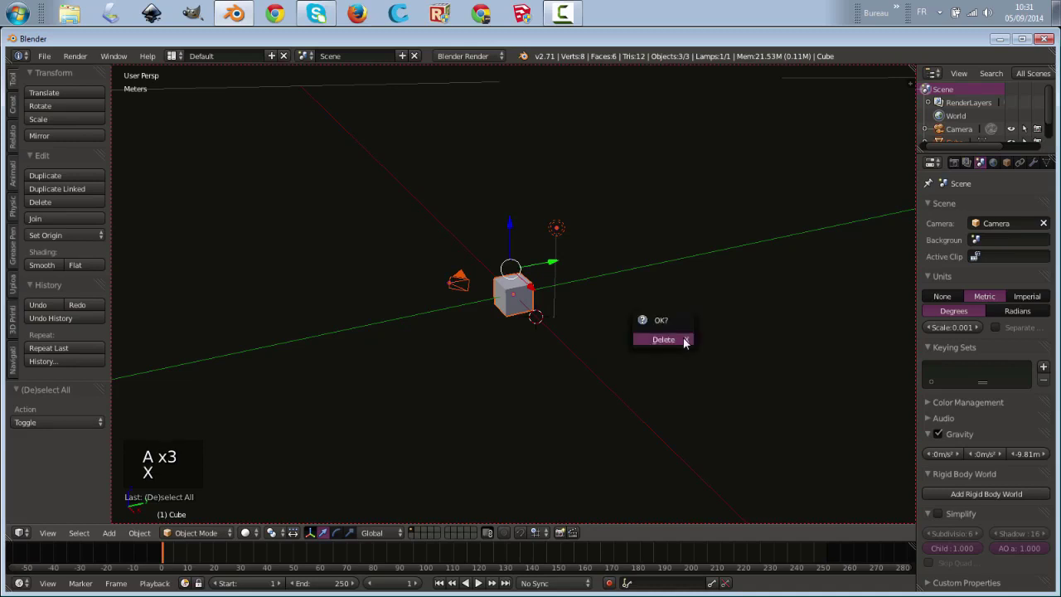
{"action": "left_click", "coordinate": [684, 338]}
Step: Import the STL model "sous verre custom.stl" from the Desktop folder, working in the top orthographic view
{"action": "scroll", "coordinate": [682, 344], "scroll_direction": "down", "scroll_amount": 8}
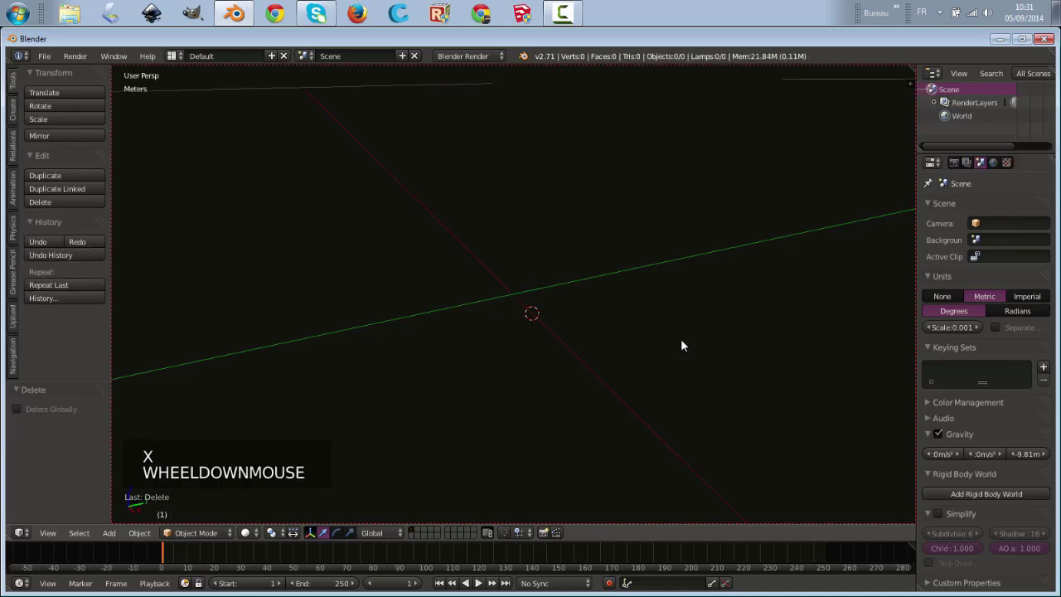
{"action": "scroll", "coordinate": [681, 346], "scroll_direction": "up", "scroll_amount": 2}
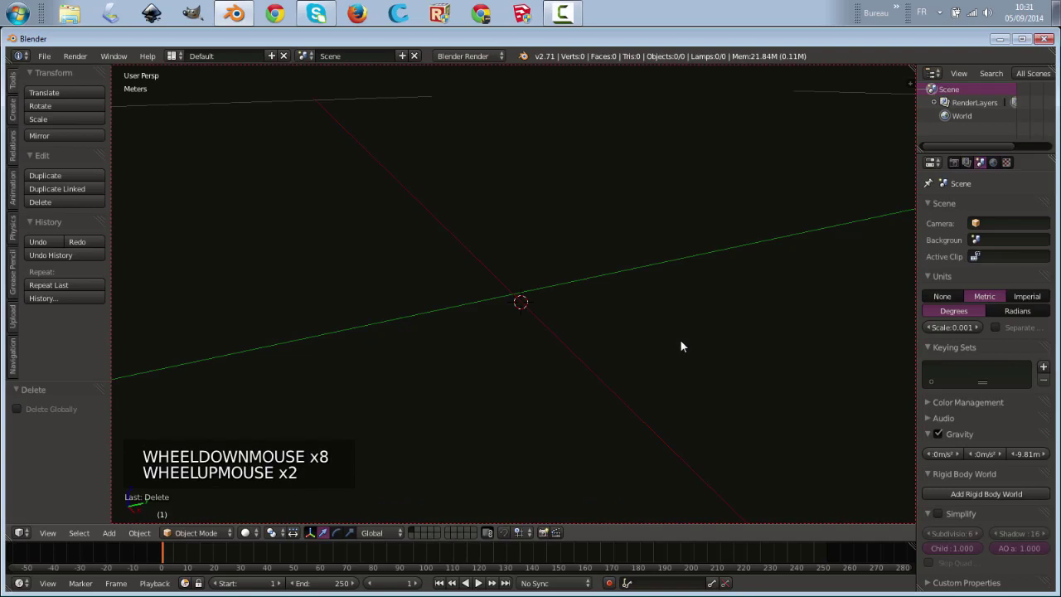
{"action": "key", "text": "KP_7"}
{"action": "key", "text": "KP_5"}
{"action": "scroll", "coordinate": [640, 334], "scroll_direction": "down", "scroll_amount": 4}
{"action": "scroll", "coordinate": [639, 333], "scroll_direction": "up", "scroll_amount": 3}
{"action": "scroll", "coordinate": [639, 336], "scroll_direction": "up", "scroll_amount": 2}
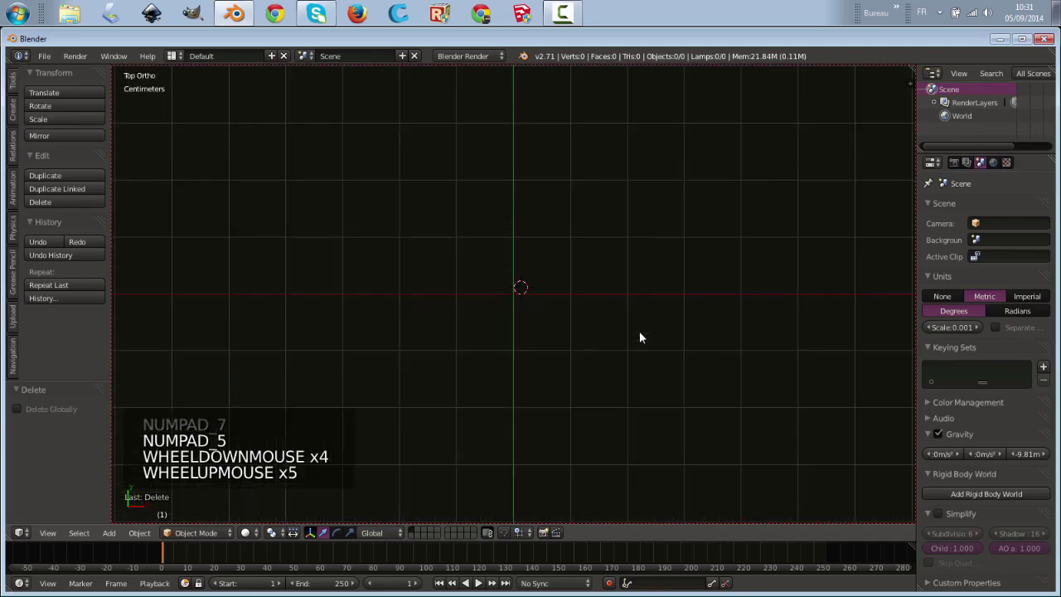
{"action": "left_click", "coordinate": [44, 55]}
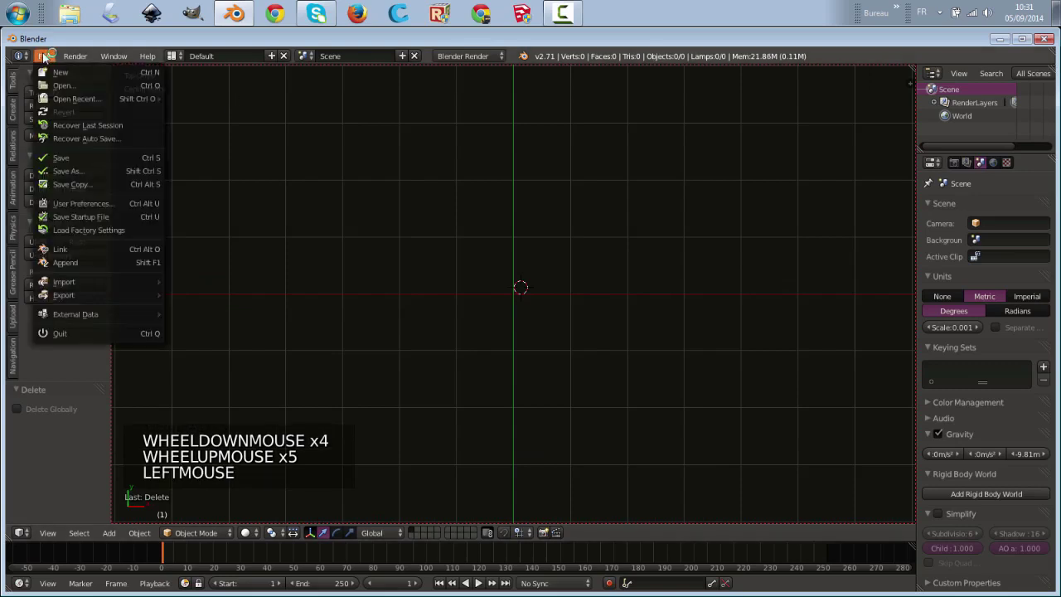
{"action": "mouse_move", "coordinate": [65, 282]}
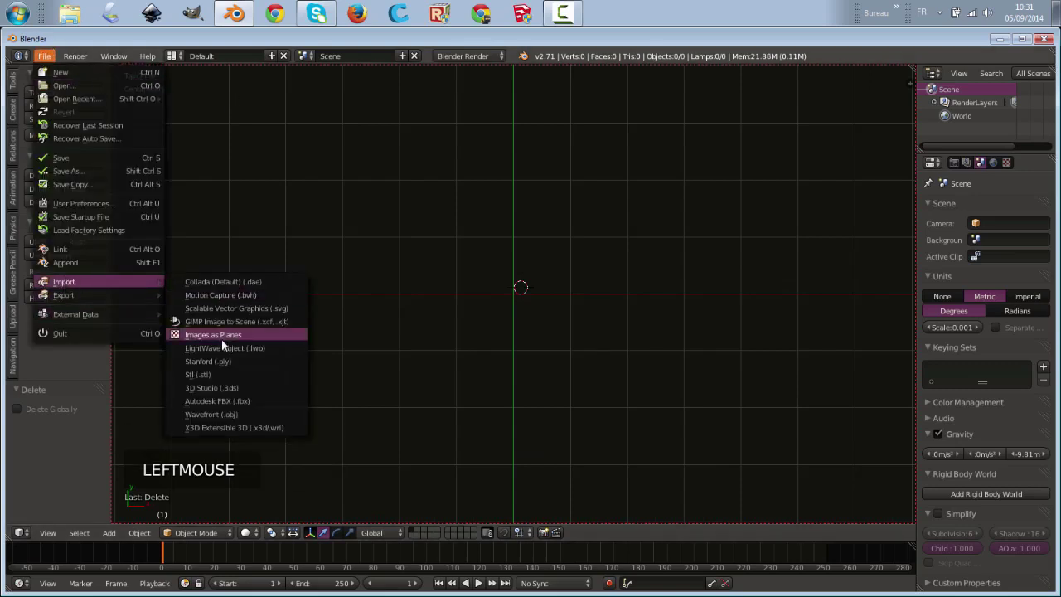
{"action": "left_click", "coordinate": [219, 375]}
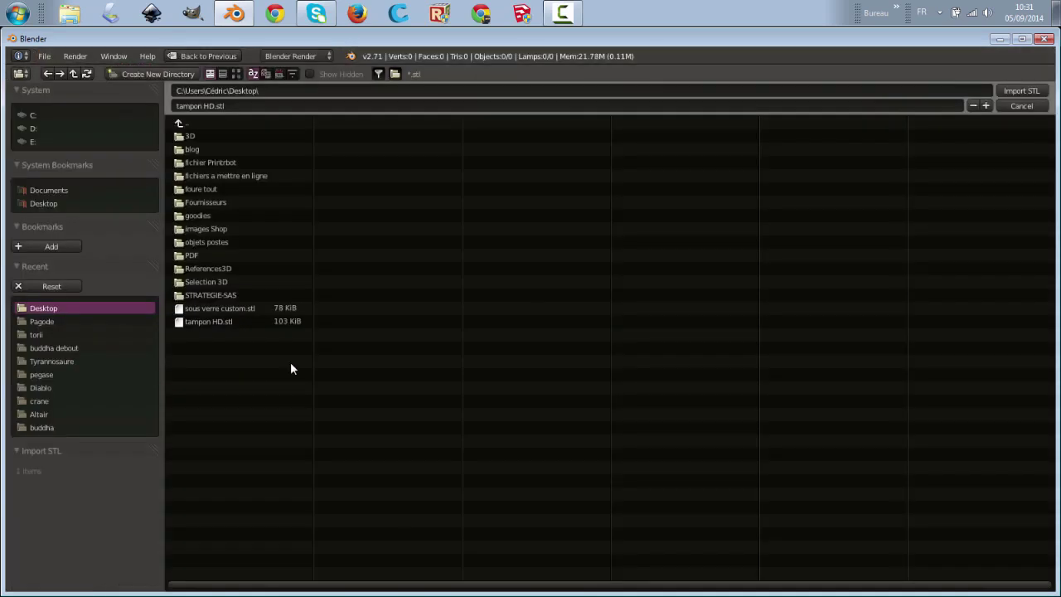
{"action": "double_click", "coordinate": [218, 308]}
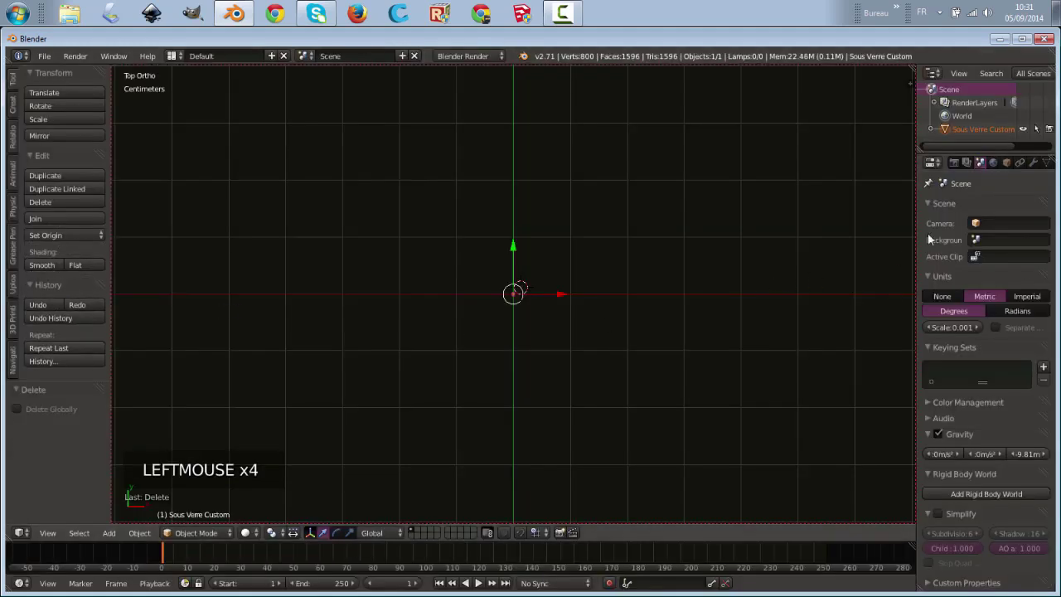
Step: Set the imported coaster's X dimension to 75 mm
{"action": "left_click", "coordinate": [909, 81]}
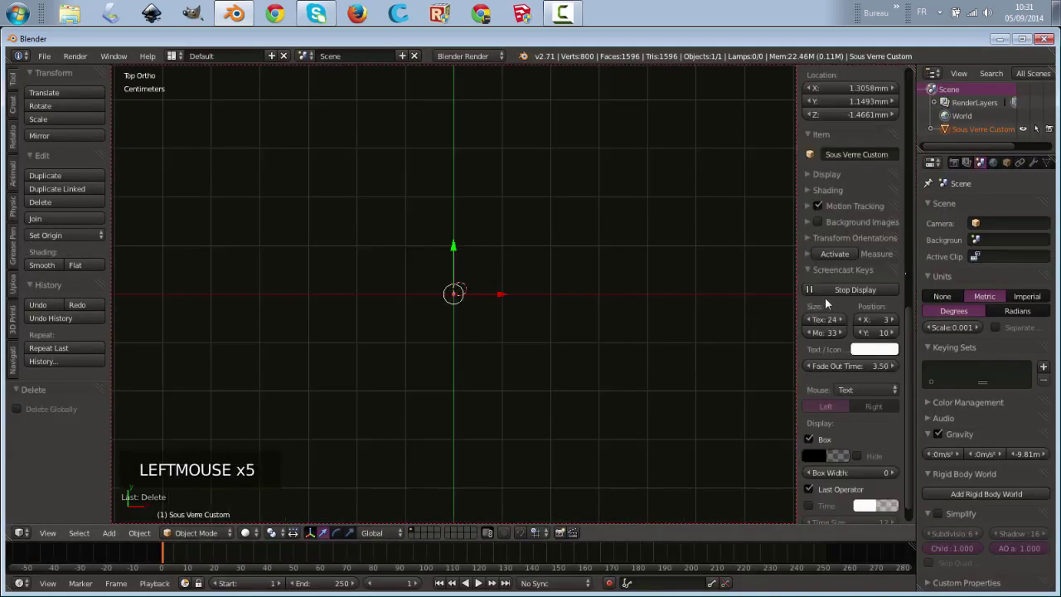
{"action": "scroll", "coordinate": [854, 330], "scroll_direction": "up", "scroll_amount": 6}
{"action": "scroll", "coordinate": [855, 335], "scroll_direction": "up", "scroll_amount": 10}
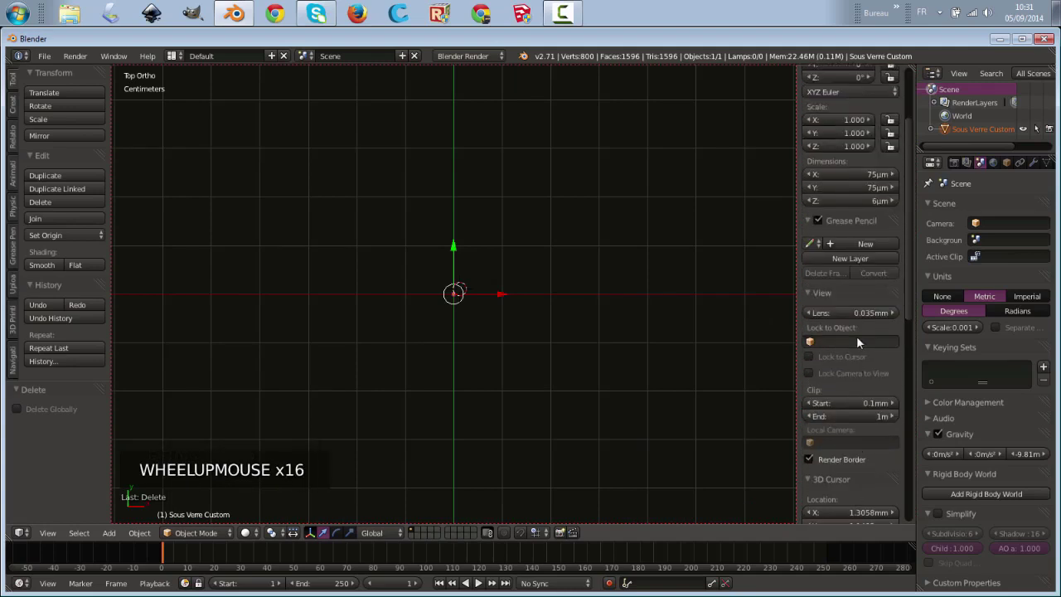
{"action": "scroll", "coordinate": [858, 331], "scroll_direction": "up", "scroll_amount": 2}
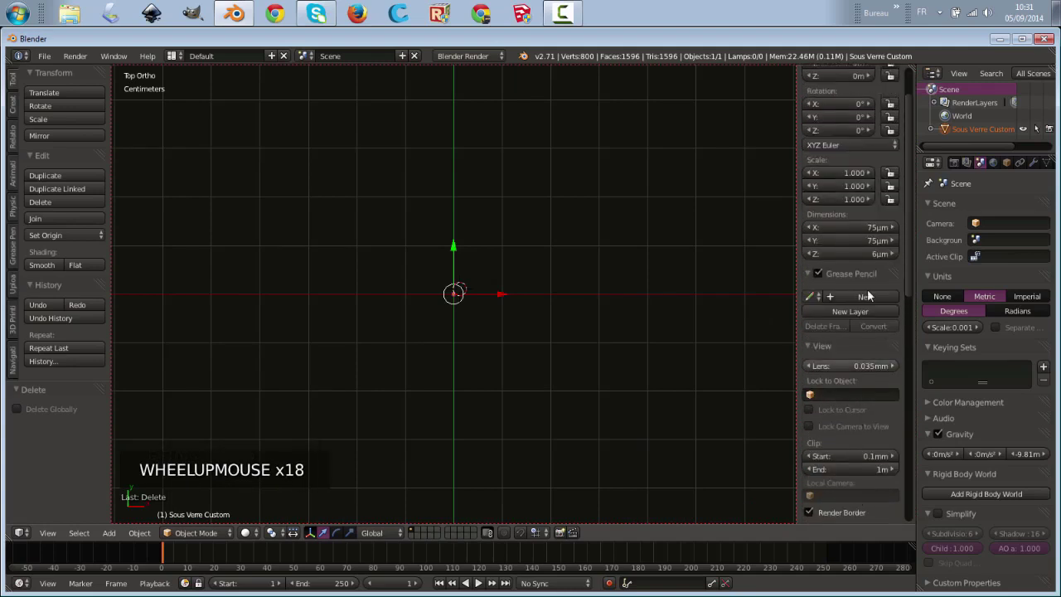
{"action": "left_click", "coordinate": [881, 226]}
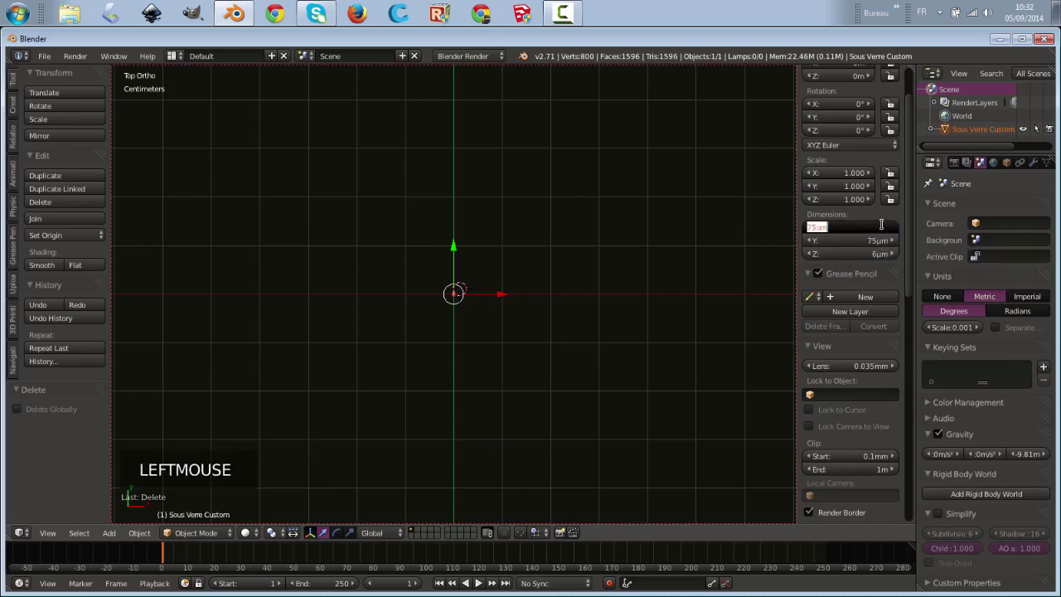
{"action": "type", "text": "75mm"}
{"action": "key", "text": "Return"}
Step: Set the coaster's Y dimension to 75 mm and its Z dimension to 6 mm
{"action": "left_click", "coordinate": [879, 240]}
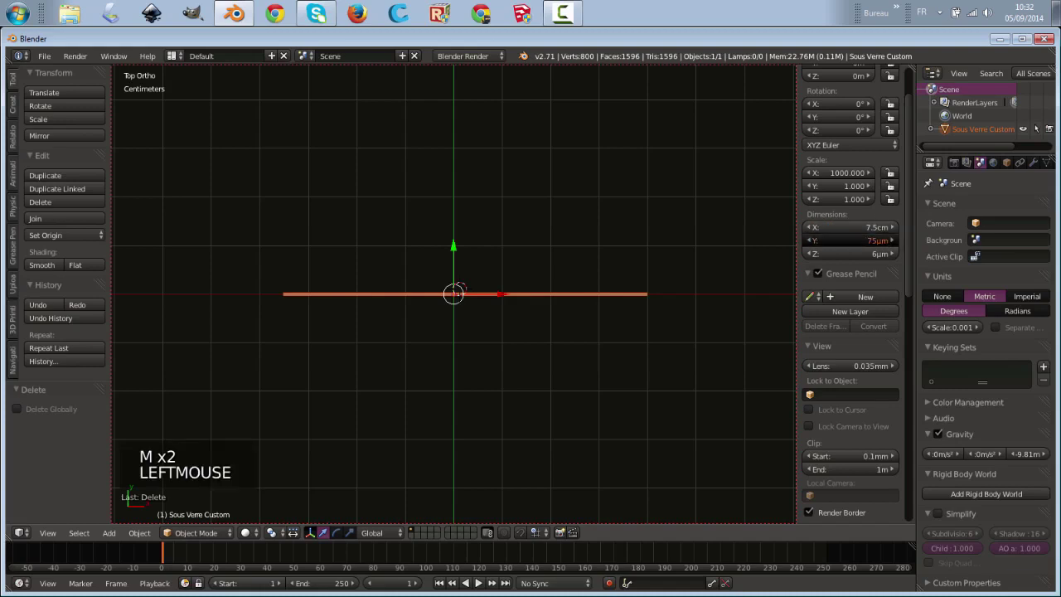
{"action": "type", "text": "75mm"}
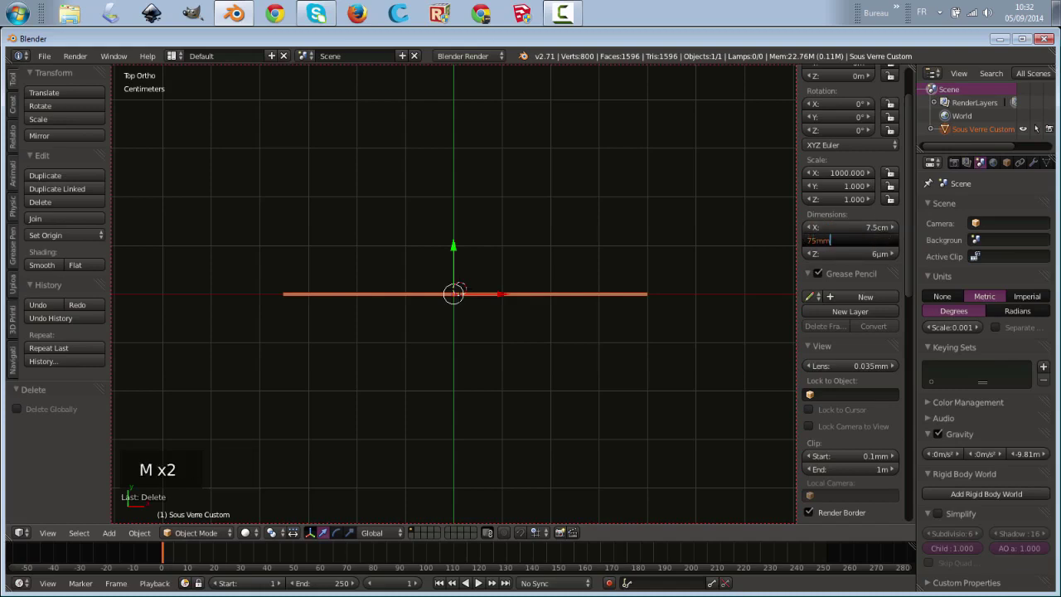
{"action": "key", "text": "Return"}
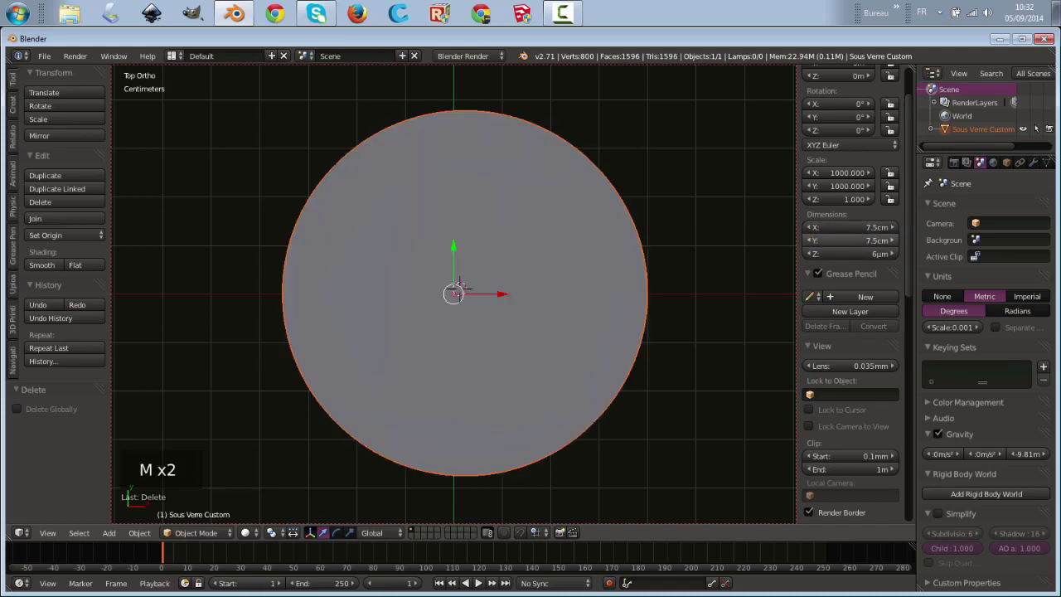
{"action": "left_click", "coordinate": [857, 254]}
{"action": "type", "text": "6mm"}
{"action": "key", "text": "Return"}
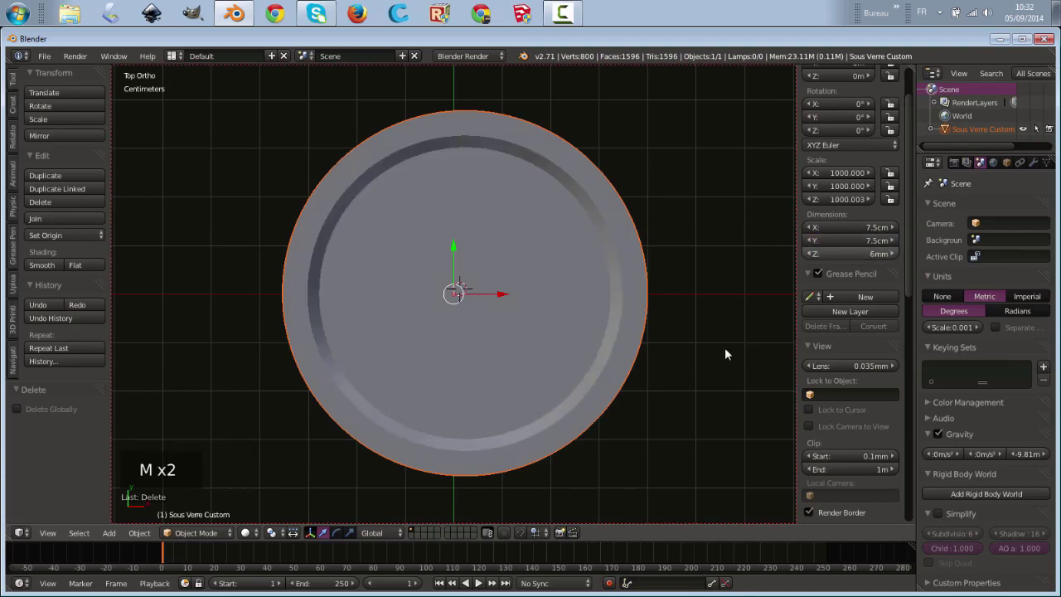
Step: Bring the coaster's geometry back to its origin with Set Origin's Geometry to Origin option
{"action": "mouse_move", "coordinate": [686, 457]}
{"action": "middle_mouse_down"}
{"action": "mouse_move", "coordinate": [694, 420]}
{"action": "mouse_move", "coordinate": [700, 455]}
{"action": "mouse_move", "coordinate": [693, 417]}
{"action": "mouse_move", "coordinate": [700, 454]}
{"action": "middle_mouse_up"}
{"action": "scroll", "coordinate": [691, 401], "scroll_direction": "down", "scroll_amount": 7}
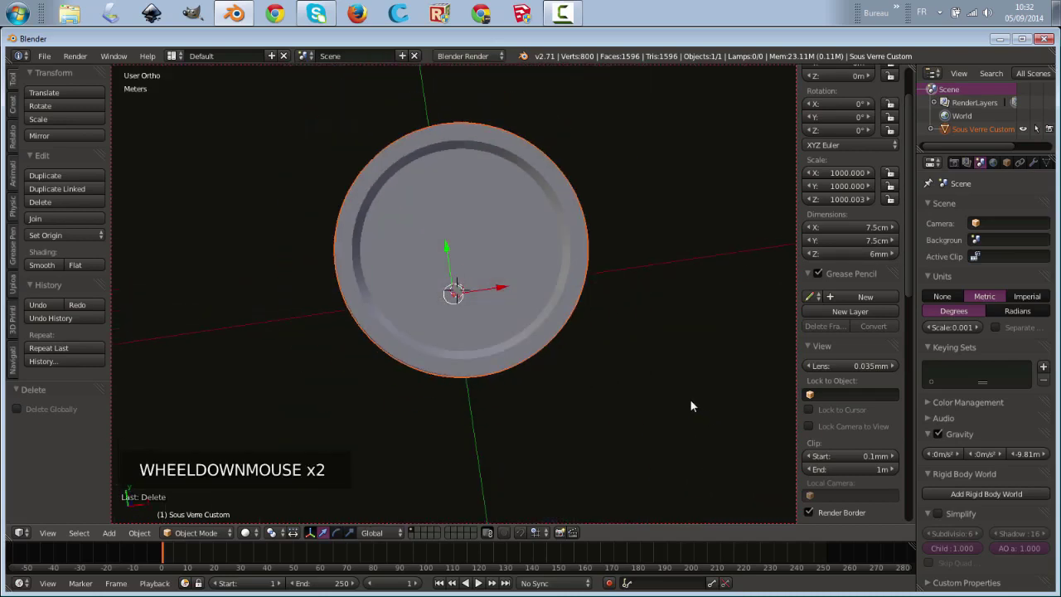
{"action": "key", "text": "KP_1"}
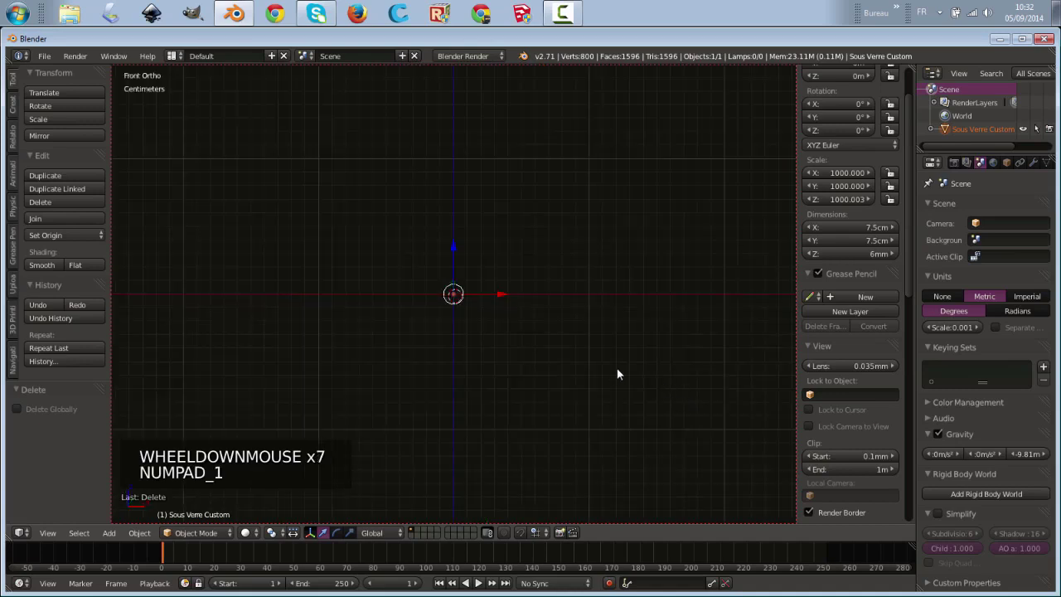
{"action": "scroll", "coordinate": [616, 389], "scroll_direction": "up", "scroll_amount": 4}
{"action": "scroll", "coordinate": [611, 395], "scroll_direction": "down", "scroll_amount": 2}
{"action": "scroll", "coordinate": [611, 390], "scroll_direction": "down", "scroll_amount": 7}
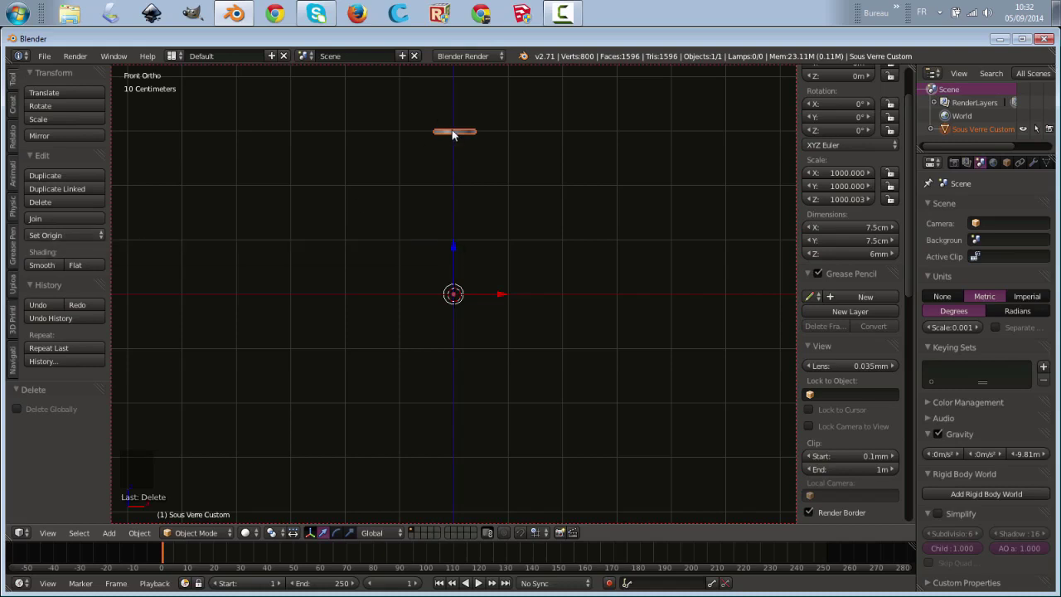
{"action": "left_click", "coordinate": [72, 232]}
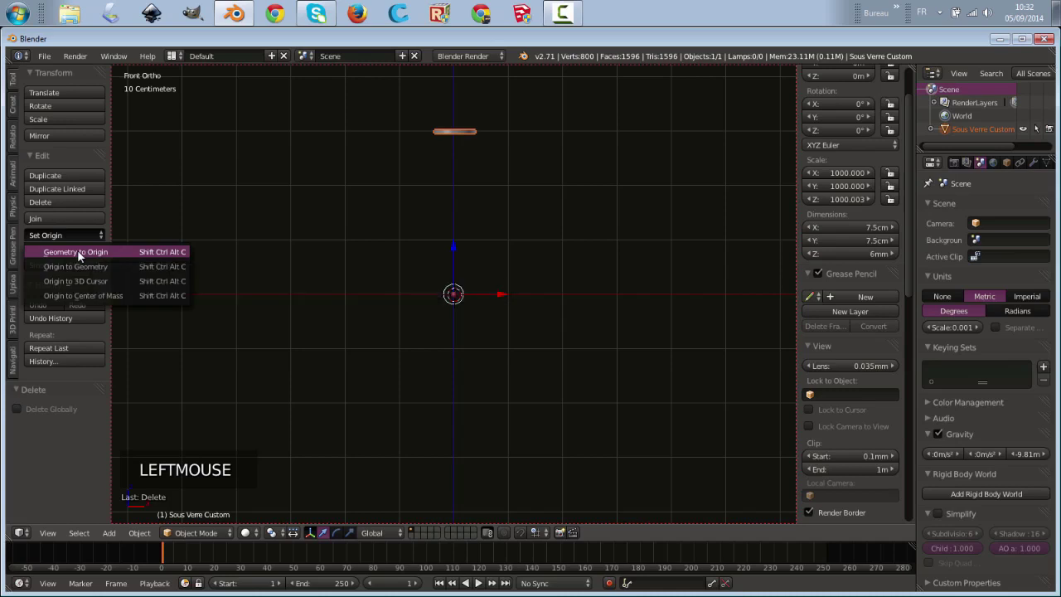
{"action": "left_click", "coordinate": [77, 252]}
Step: Switch to wireframe shading and raise the coaster about 3.95 mm along Z so its underside rests on the ground plane
{"action": "scroll", "coordinate": [498, 344], "scroll_direction": "up", "scroll_amount": 12}
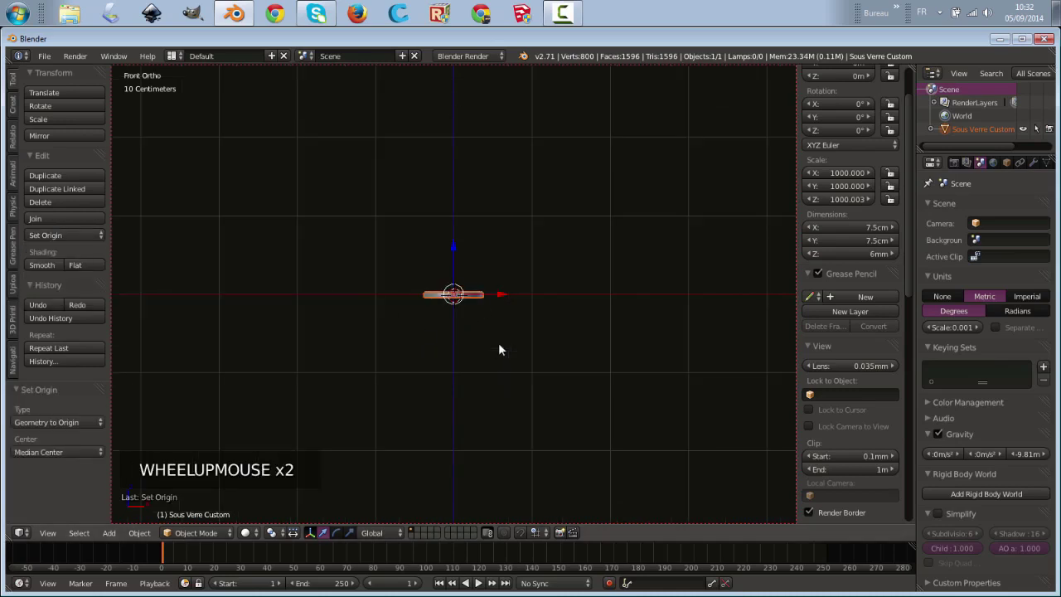
{"action": "scroll", "coordinate": [499, 346], "scroll_direction": "up", "scroll_amount": 3}
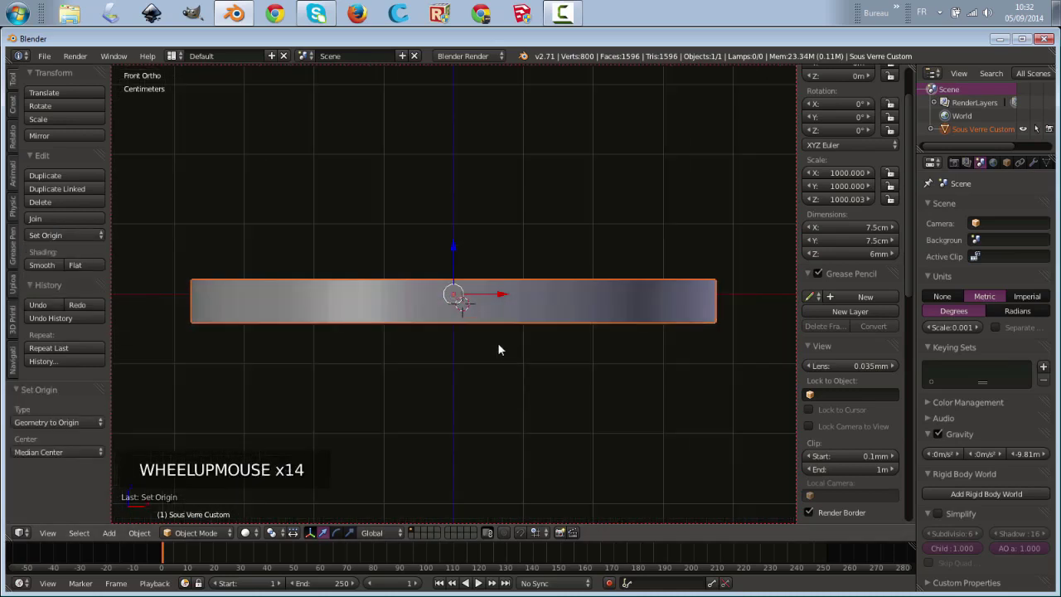
{"action": "scroll", "coordinate": [498, 346], "scroll_direction": "down", "scroll_amount": 2}
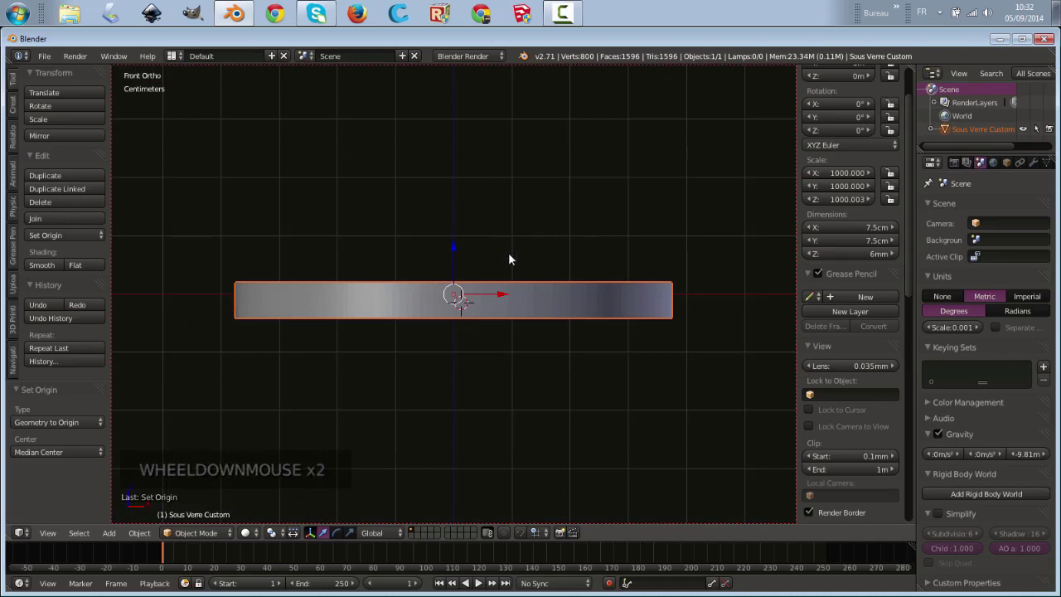
{"action": "key", "text": "z"}
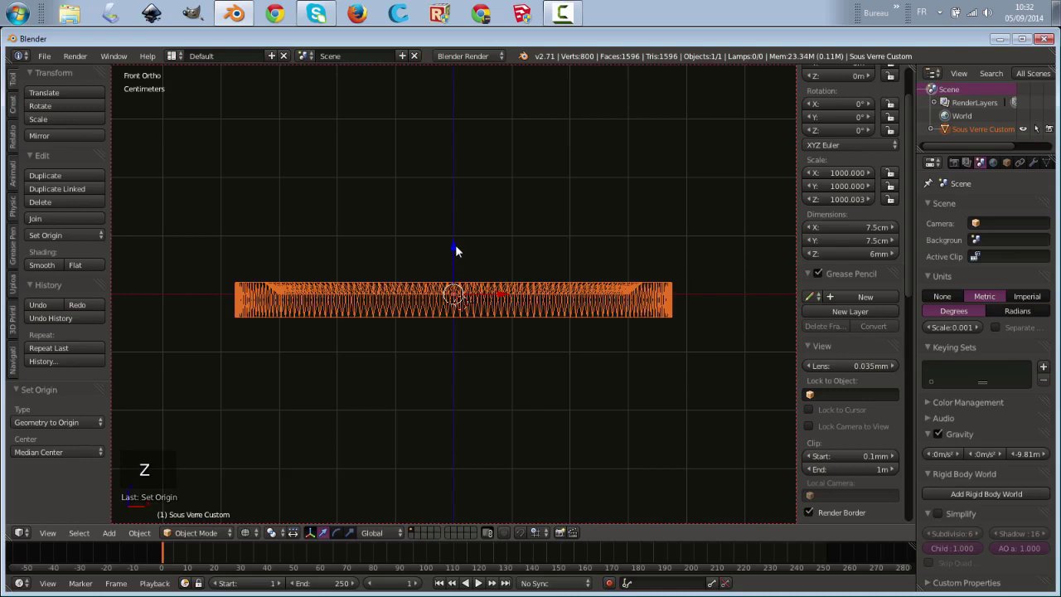
{"action": "left_click_drag", "start_coordinate": [454, 244], "coordinate": [447, 222]}
{"action": "scroll", "coordinate": [447, 222], "scroll_direction": "up", "scroll_amount": 6}
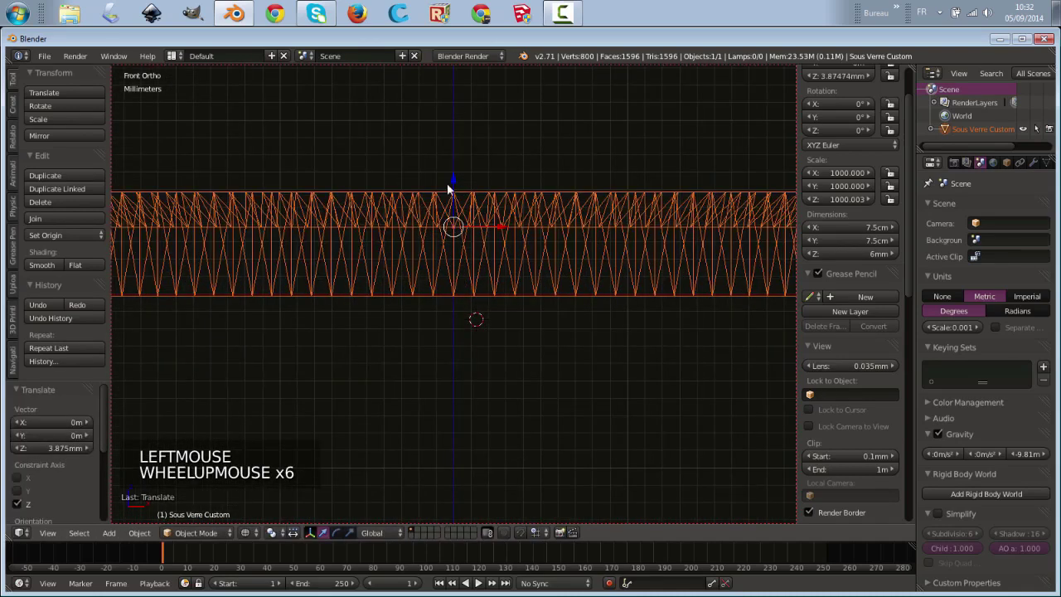
{"action": "left_click_drag", "start_coordinate": [455, 184], "coordinate": [455, 183]}
{"action": "scroll", "coordinate": [542, 362], "scroll_direction": "down", "scroll_amount": 9}
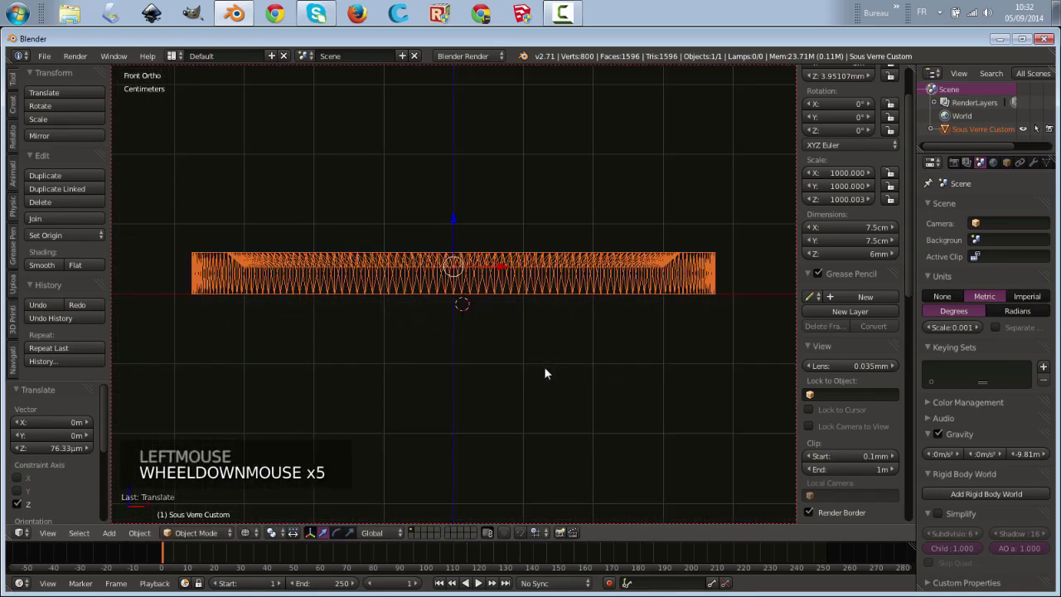
{"action": "scroll", "coordinate": [545, 372], "scroll_direction": "down", "scroll_amount": 1}
{"action": "middle_click_drag", "start_coordinate": [545, 371], "coordinate": [490, 417]}
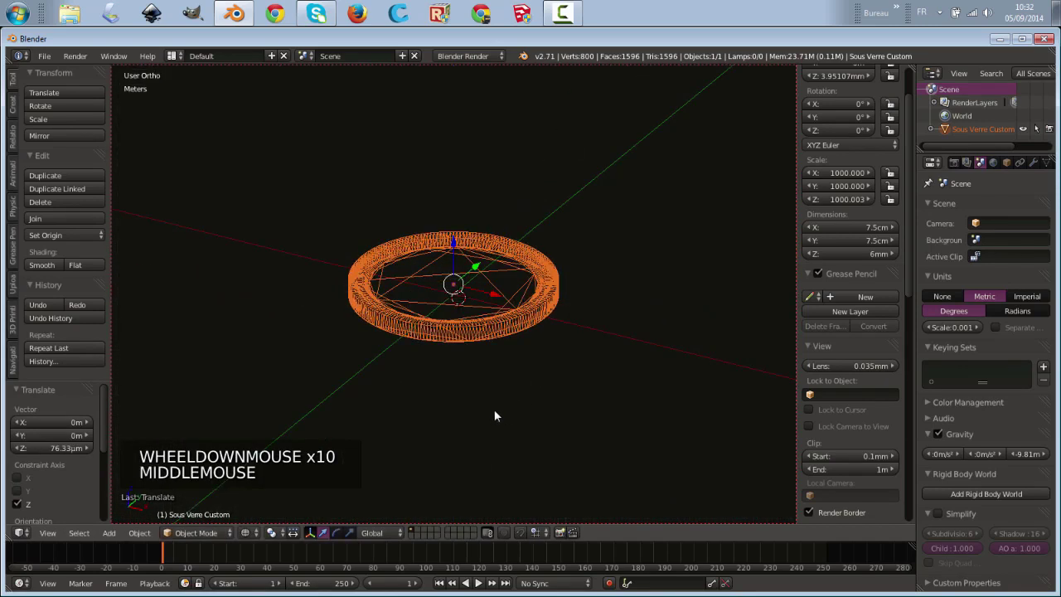
Step: Return to solid shading and import the tampon HD STL model into the coaster scene
{"action": "key", "text": "z"}
{"action": "scroll", "coordinate": [556, 388], "scroll_direction": "down", "scroll_amount": 1}
{"action": "middle_click_drag", "start_coordinate": [556, 388], "coordinate": [604, 405]}
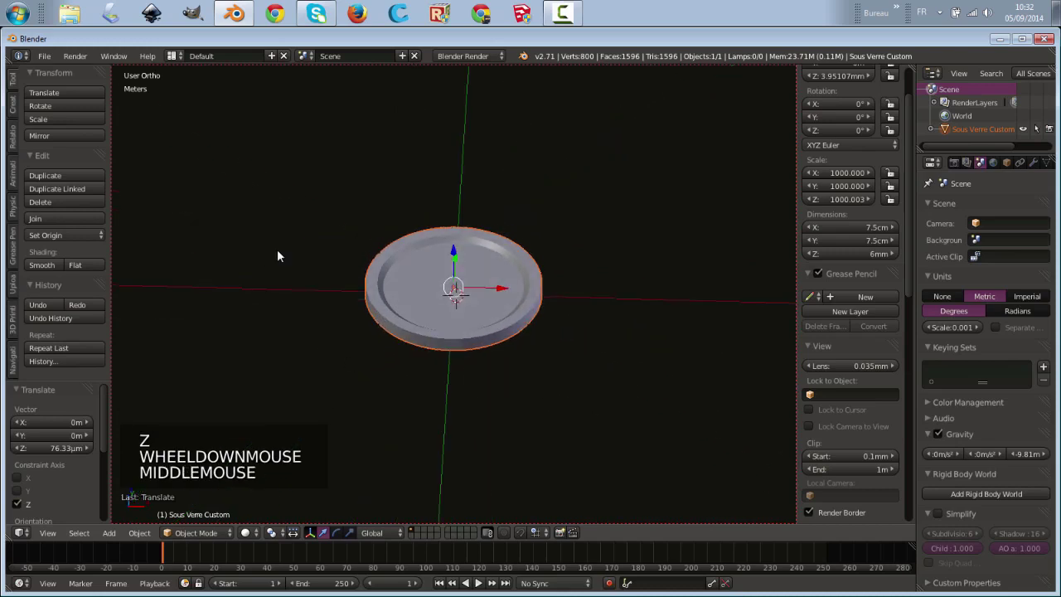
{"action": "left_click", "coordinate": [44, 55]}
{"action": "mouse_move", "coordinate": [88, 284]}
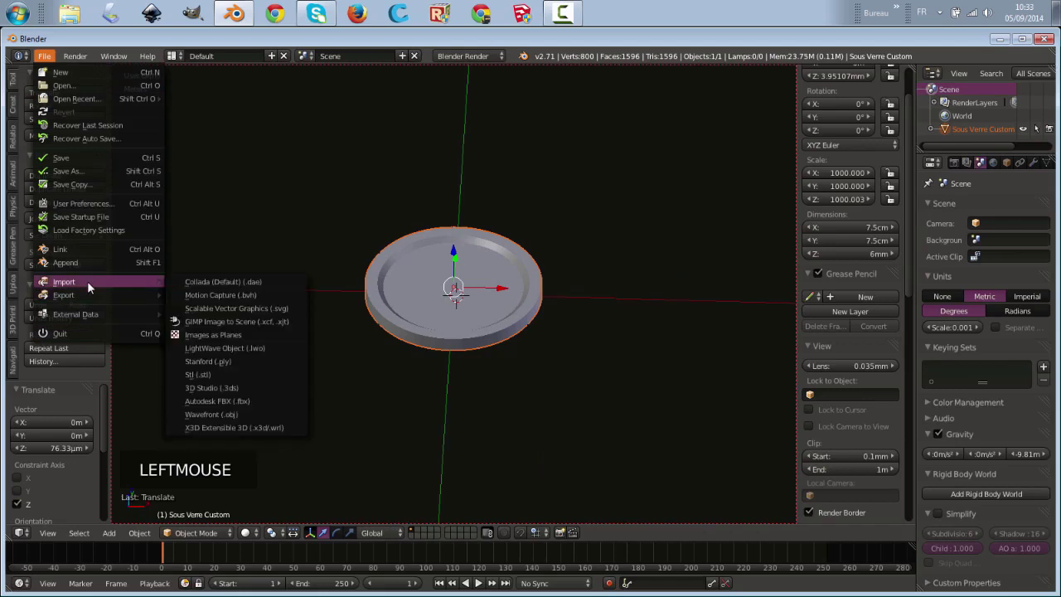
{"action": "left_click", "coordinate": [228, 374]}
{"action": "double_click", "coordinate": [208, 322]}
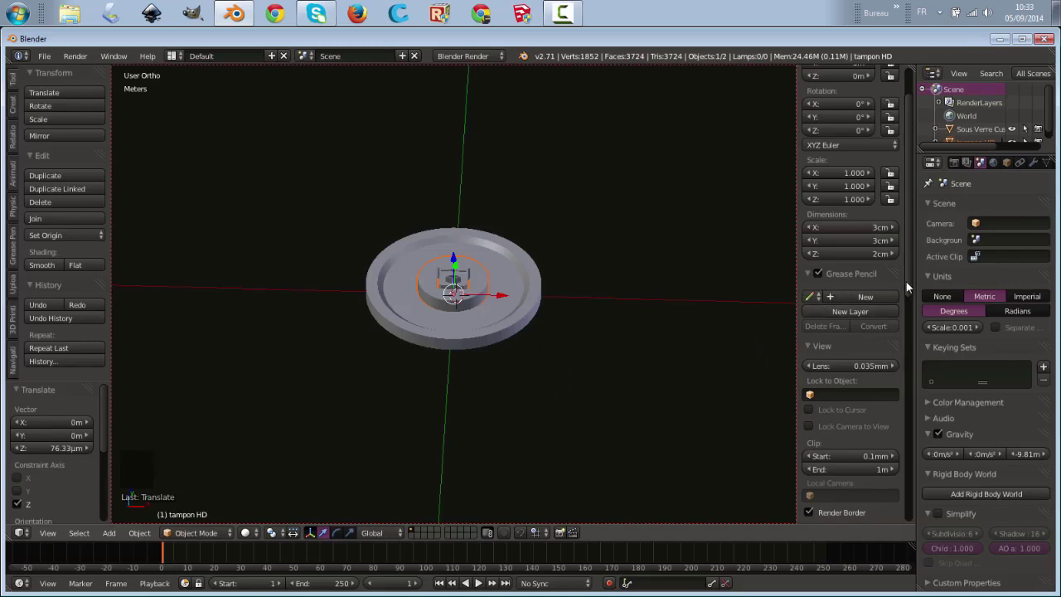
Step: Reduce the tampon HD model's Z dimension to 5 mm
{"action": "left_click", "coordinate": [808, 254]}
{"action": "left_click", "coordinate": [807, 253]}
{"action": "left_click", "coordinate": [808, 253]}
{"action": "left_click", "coordinate": [808, 254]}
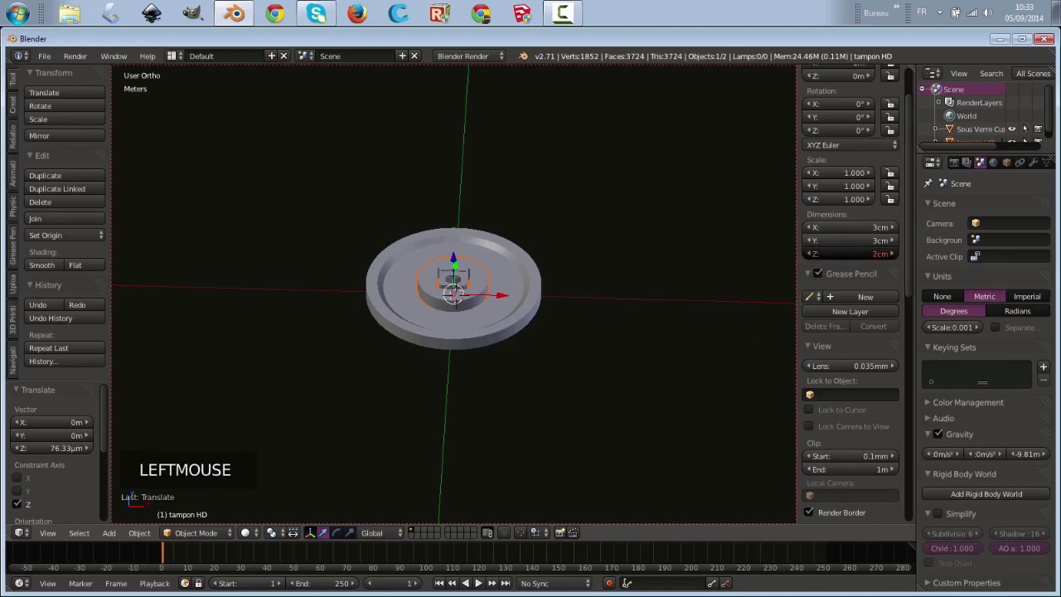
{"action": "double_click", "coordinate": [807, 253]}
{"action": "triple_click", "coordinate": [808, 253]}
{"action": "double_click", "coordinate": [807, 253]}
{"action": "triple_click", "coordinate": [807, 254]}
{"action": "triple_click", "coordinate": [807, 254]}
{"action": "left_click", "coordinate": [808, 254]}
{"action": "left_click", "coordinate": [807, 253]}
{"action": "left_click", "coordinate": [807, 254]}
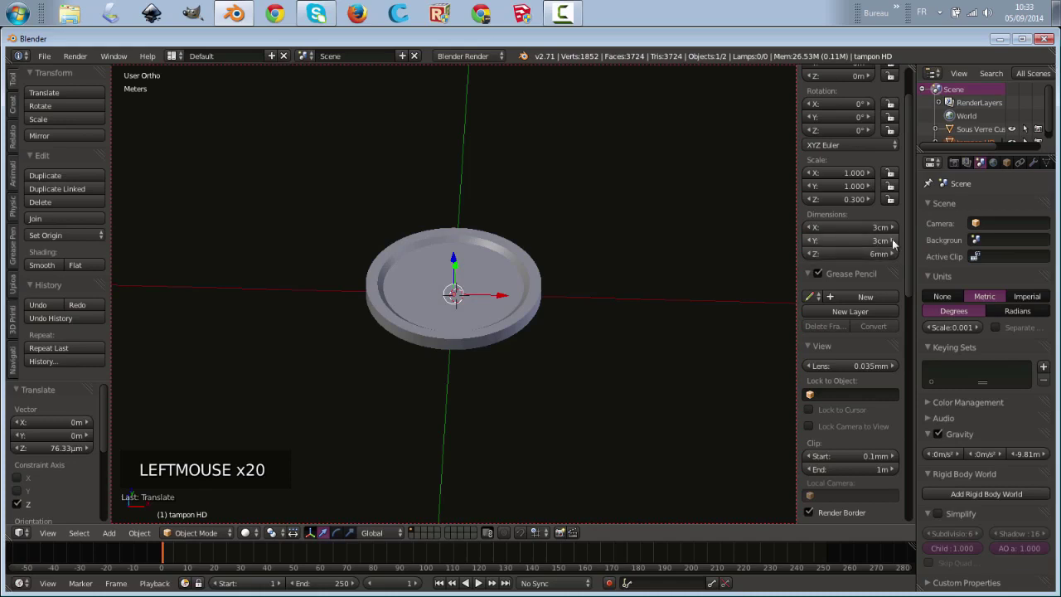
{"action": "left_click", "coordinate": [807, 253]}
Step: Raise the tampon HD model about 2.55 mm along Z into the coaster's thickness, using wireframe in front view, and return to solid shading
{"action": "middle_click_drag", "start_coordinate": [583, 391], "coordinate": [585, 459]}
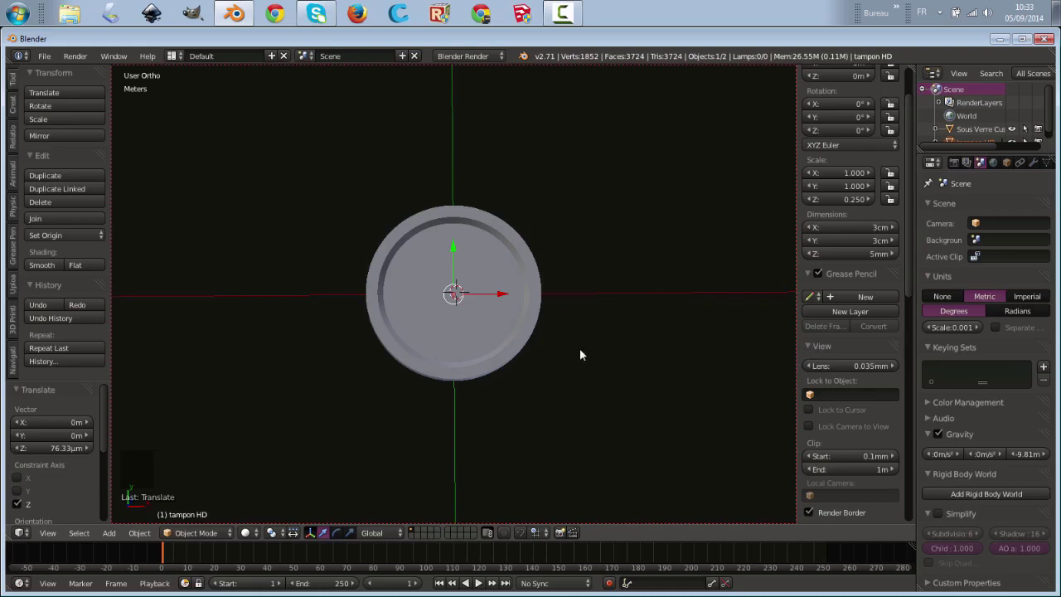
{"action": "key", "text": "KP_1"}
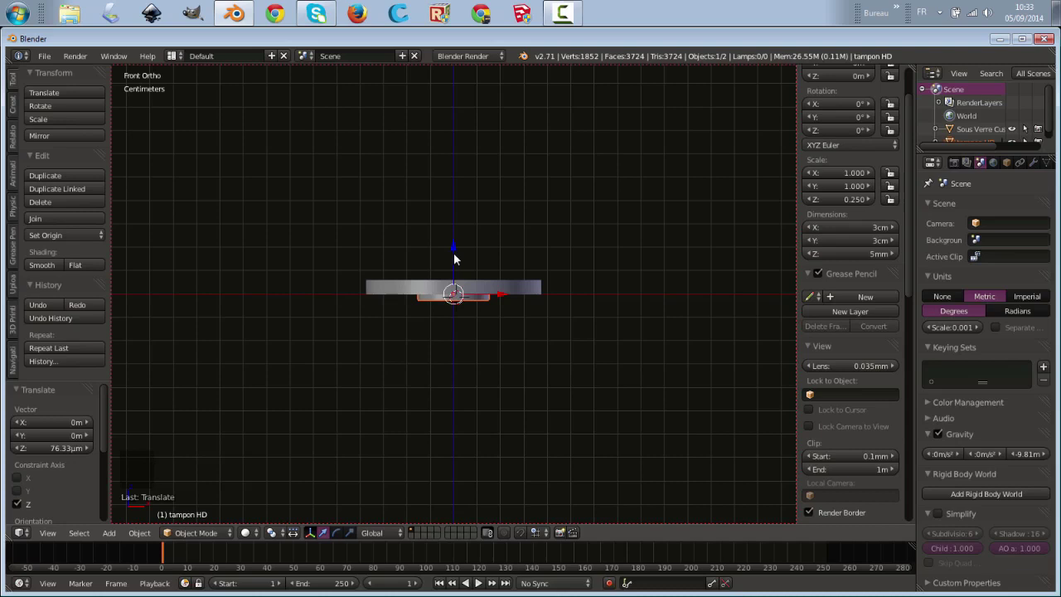
{"action": "key", "text": "z"}
{"action": "left_click_drag", "start_coordinate": [454, 247], "coordinate": [452, 240]}
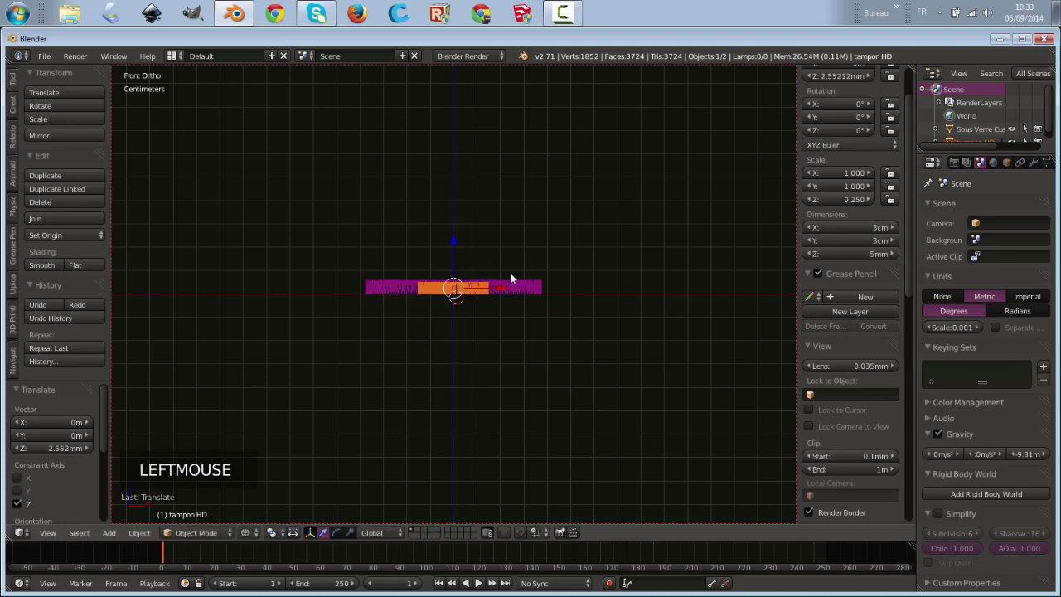
{"action": "middle_click_drag", "start_coordinate": [585, 333], "coordinate": [569, 430]}
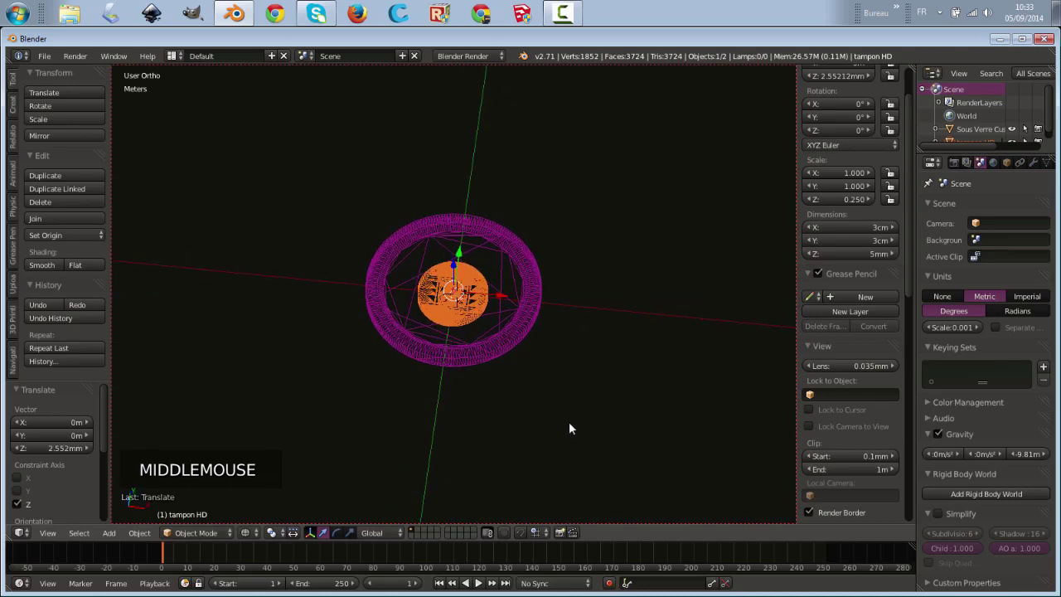
{"action": "key", "text": "z"}
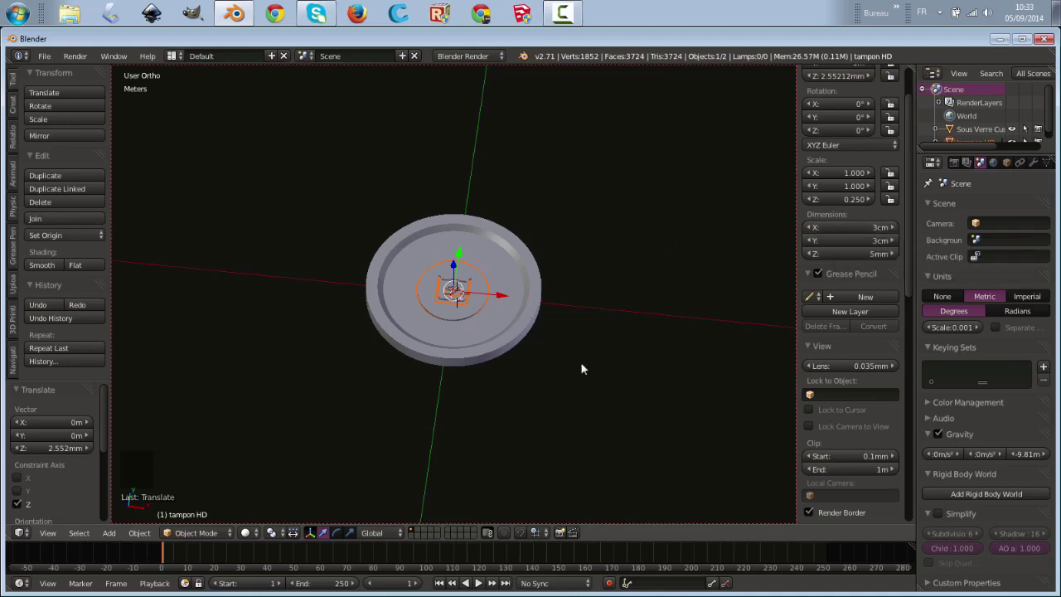
Step: Scale the tampon HD model uniformly by about 1.725 so its circle fits inside the coaster's rim
{"action": "middle_click_drag", "start_coordinate": [523, 402], "coordinate": [531, 430]}
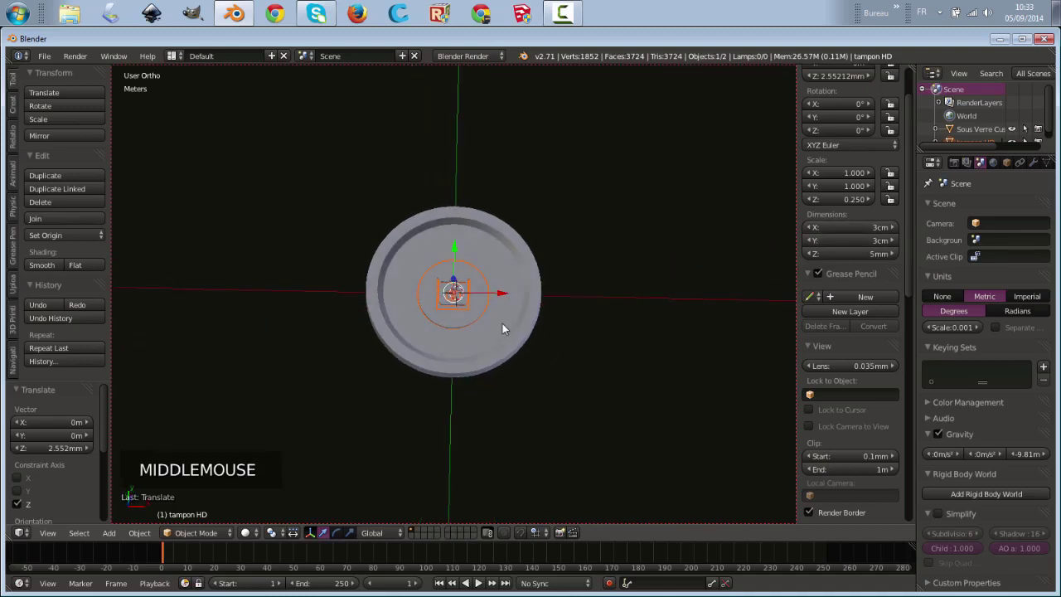
{"action": "key", "text": "s"}
{"action": "key", "text": "s"}
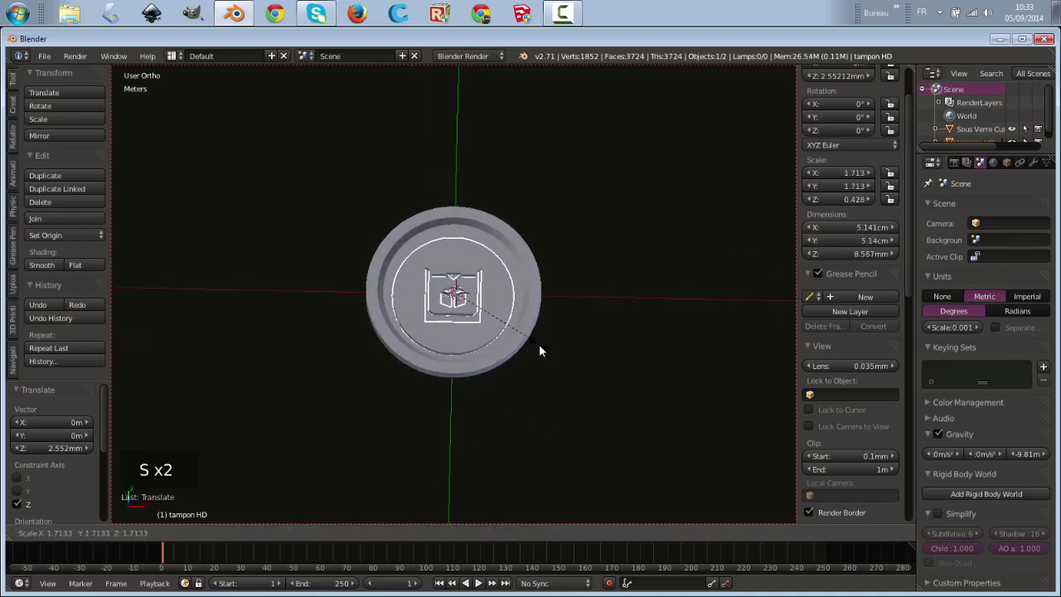
{"action": "left_click", "coordinate": [514, 378]}
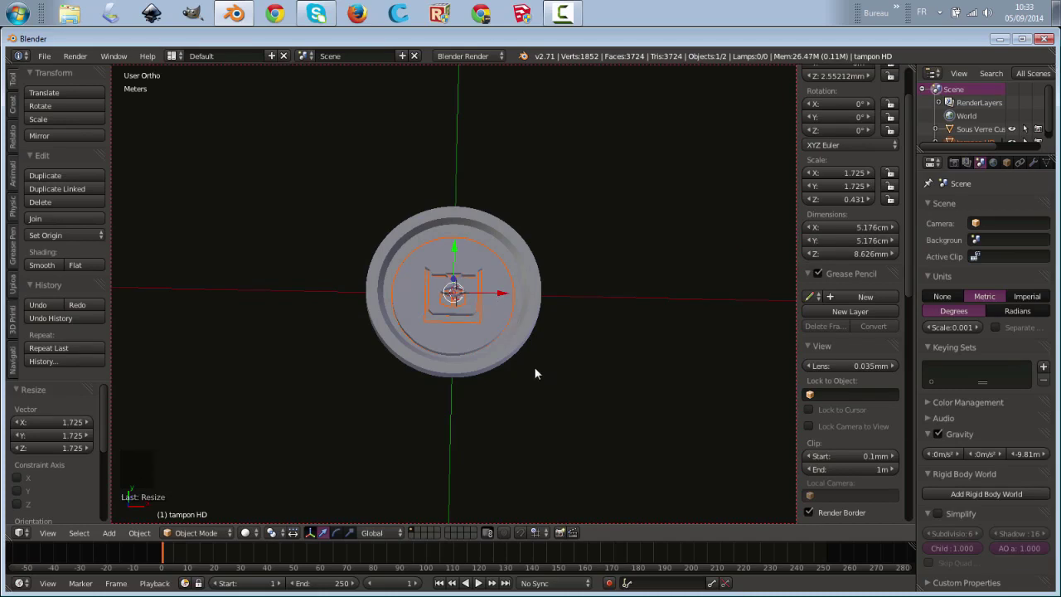
Step: Centre the tampon HD model on the coaster in top view, moving it about 2.55 mm along Y and -0.28 mm along X
{"action": "key", "text": "KP_7"}
{"action": "left_click_drag", "start_coordinate": [453, 246], "coordinate": [453, 242]}
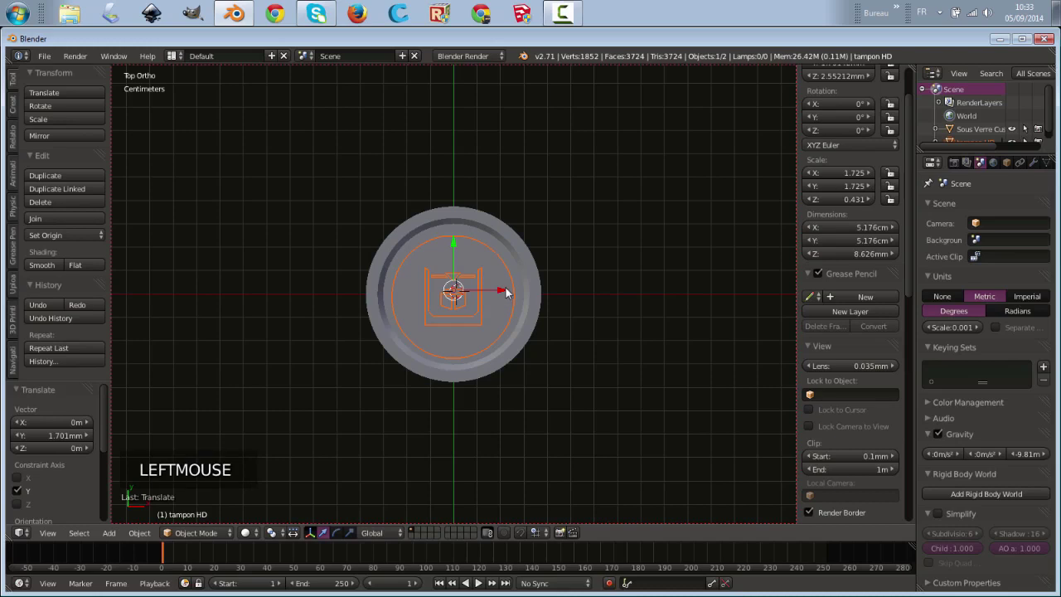
{"action": "double_click", "coordinate": [507, 291]}
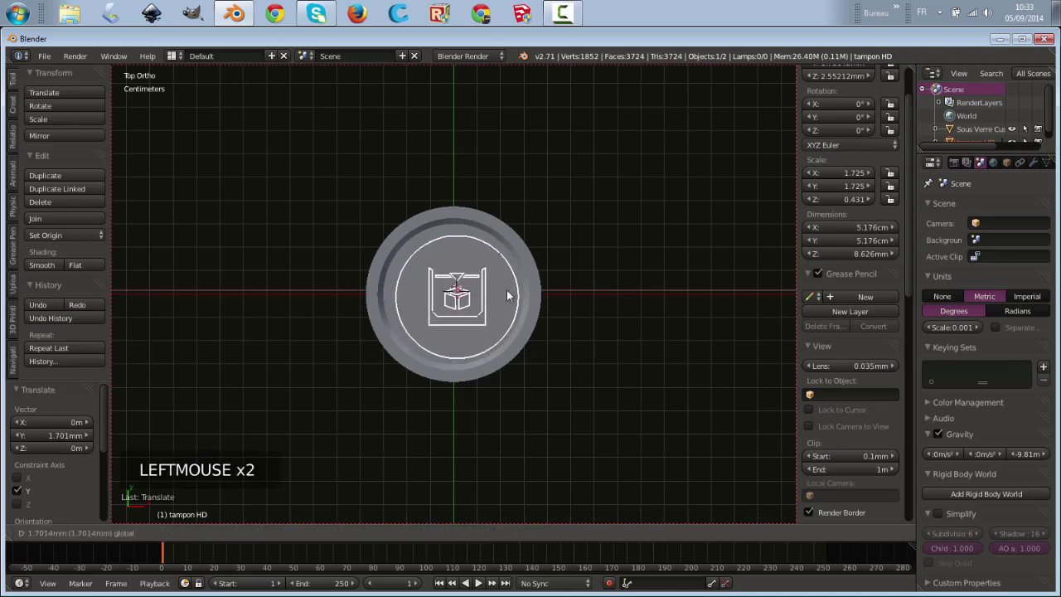
{"action": "left_click", "coordinate": [476, 275]}
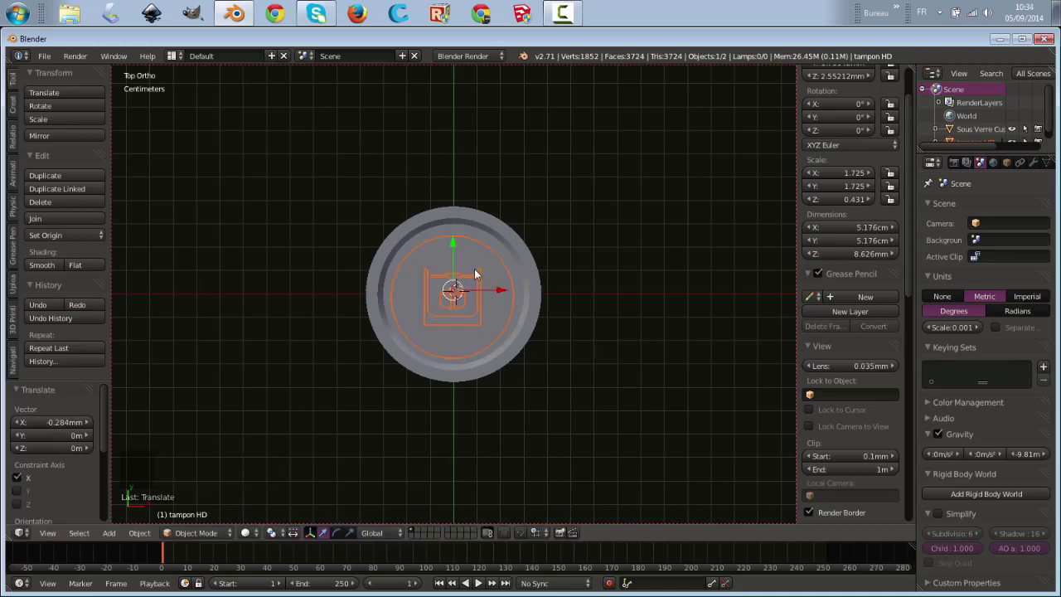
{"action": "left_click_drag", "start_coordinate": [453, 243], "coordinate": [452, 239]}
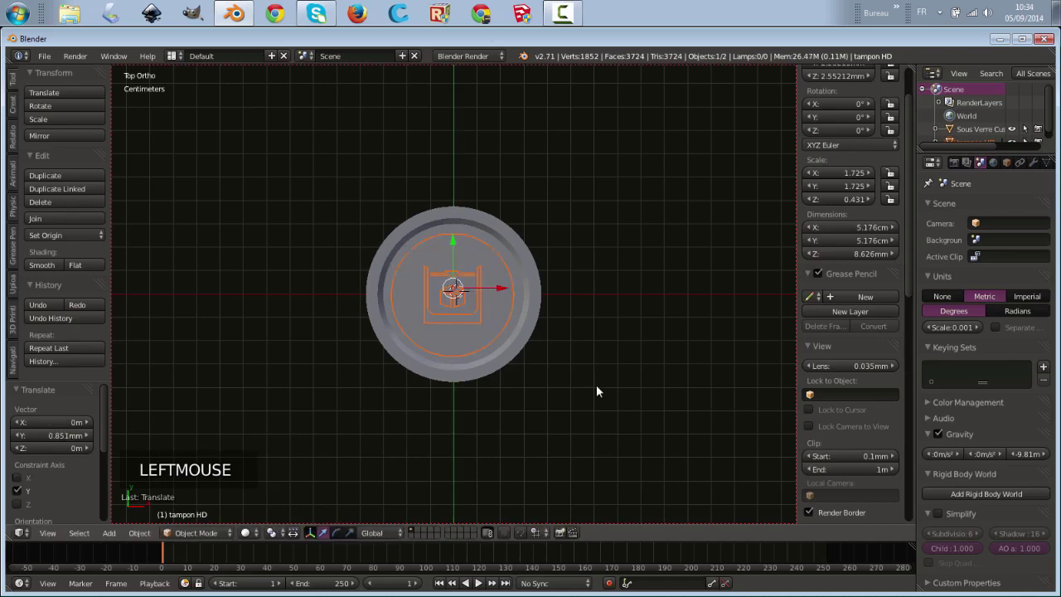
Step: Set the tampon HD model's Z dimension to 6 mm
{"action": "double_click", "coordinate": [873, 253]}
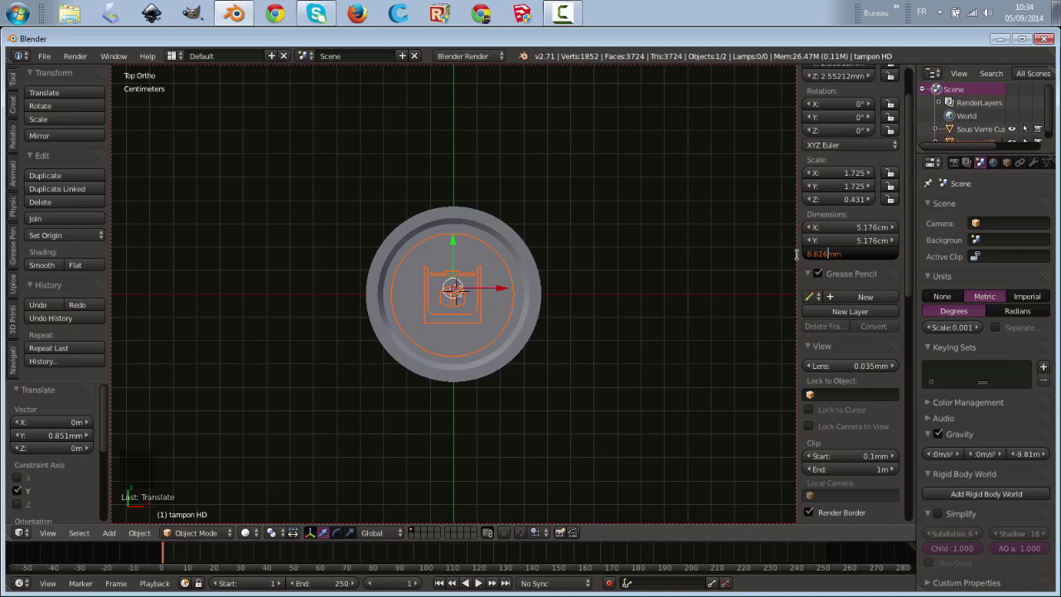
{"action": "type", "text": "3"}
{"action": "key", "text": "BackSpace"}
{"action": "type", "text": "6"}
{"action": "key", "text": "Return"}
{"action": "middle_click_drag", "start_coordinate": [485, 390], "coordinate": [559, 412]}
{"action": "middle_click_drag", "start_coordinate": [479, 326], "coordinate": [544, 401]}
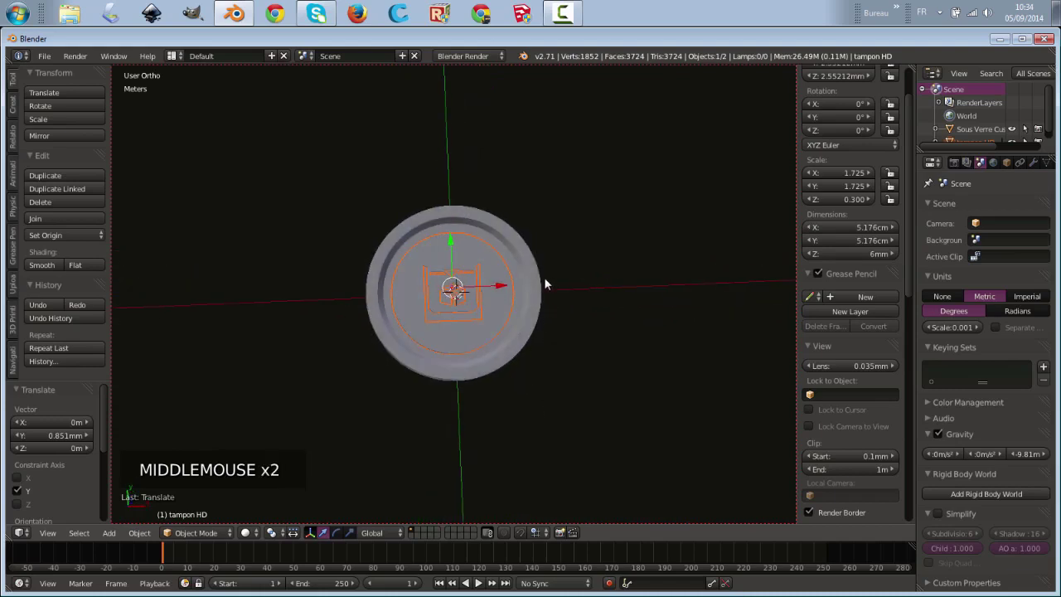
Step: Enlarge the outliner to list both objects and add a Boolean modifier to the Sous Verre Custom coaster
{"action": "left_click_drag", "start_coordinate": [1007, 152], "coordinate": [1007, 197]}
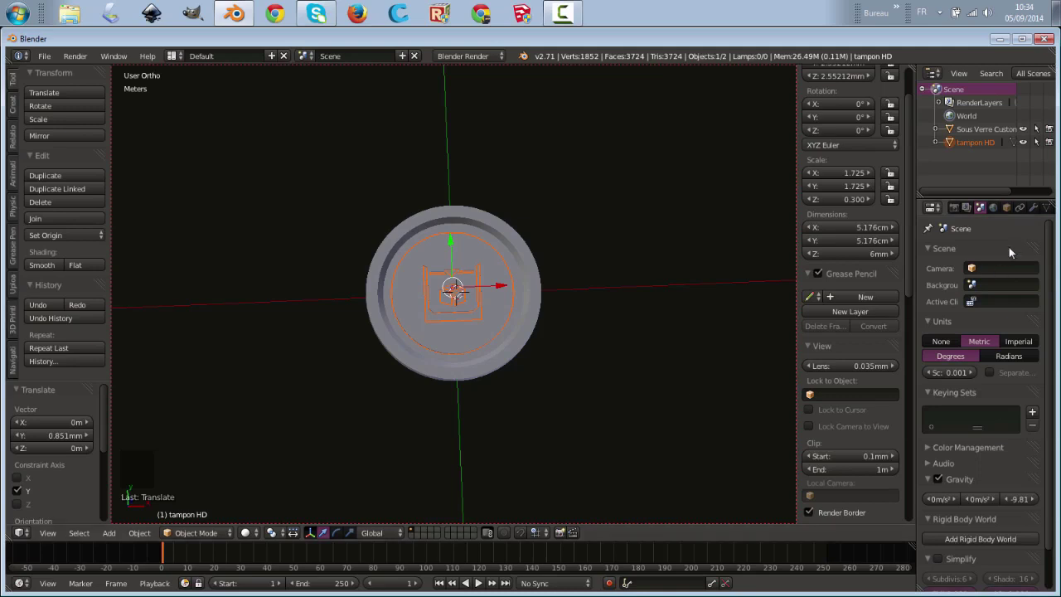
{"action": "left_click", "coordinate": [1033, 208]}
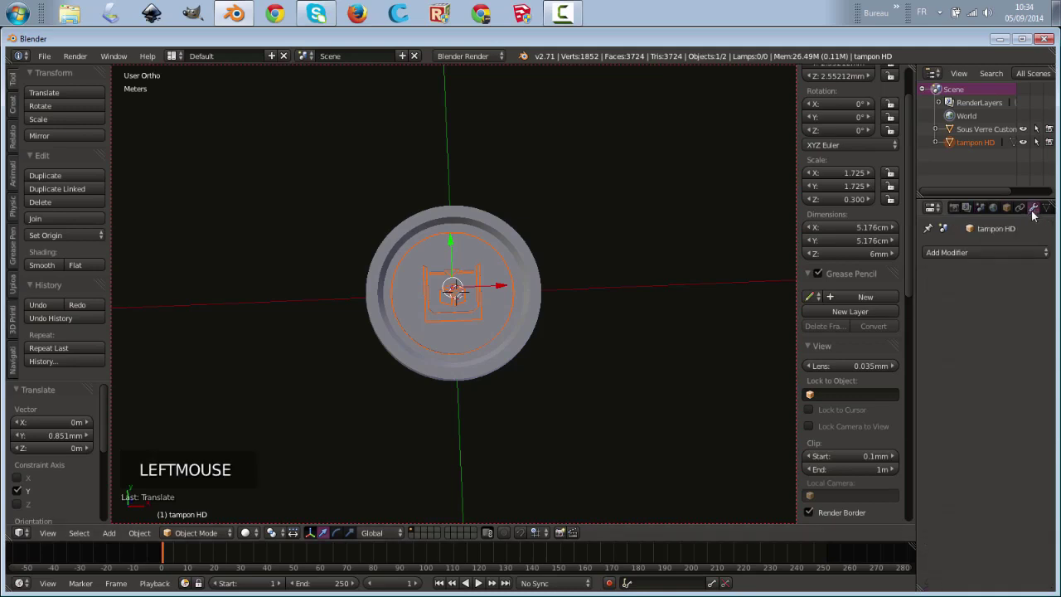
{"action": "middle_click_drag", "start_coordinate": [632, 447], "coordinate": [635, 393]}
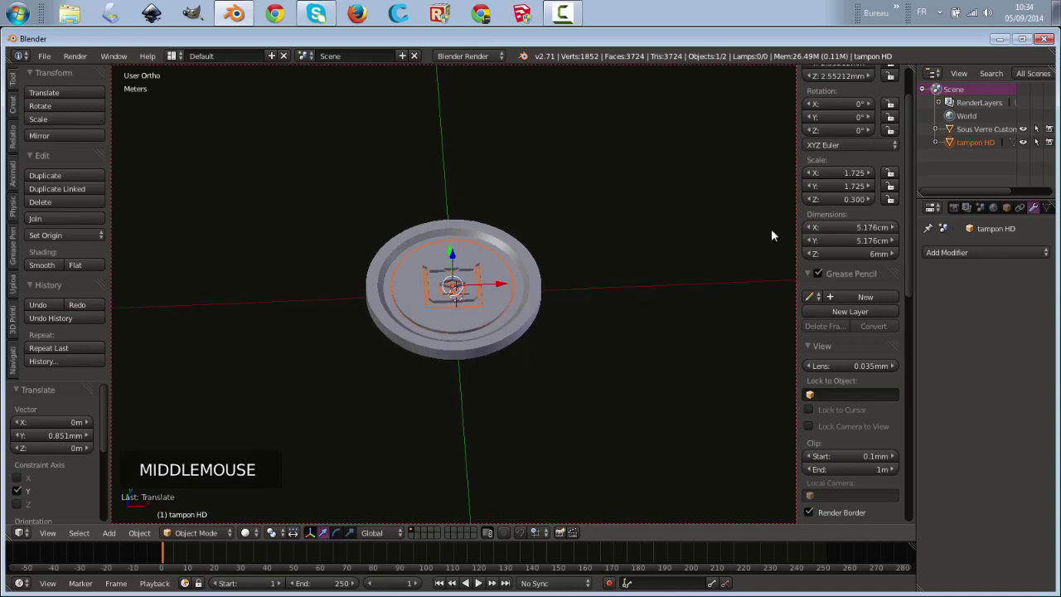
{"action": "right_click", "coordinate": [510, 326]}
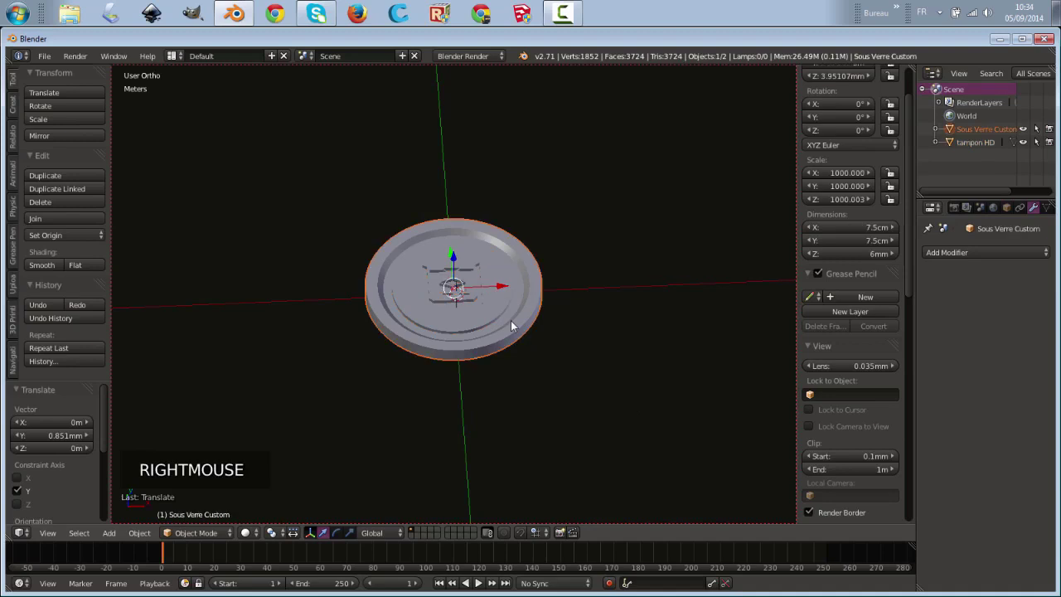
{"action": "left_click", "coordinate": [980, 253]}
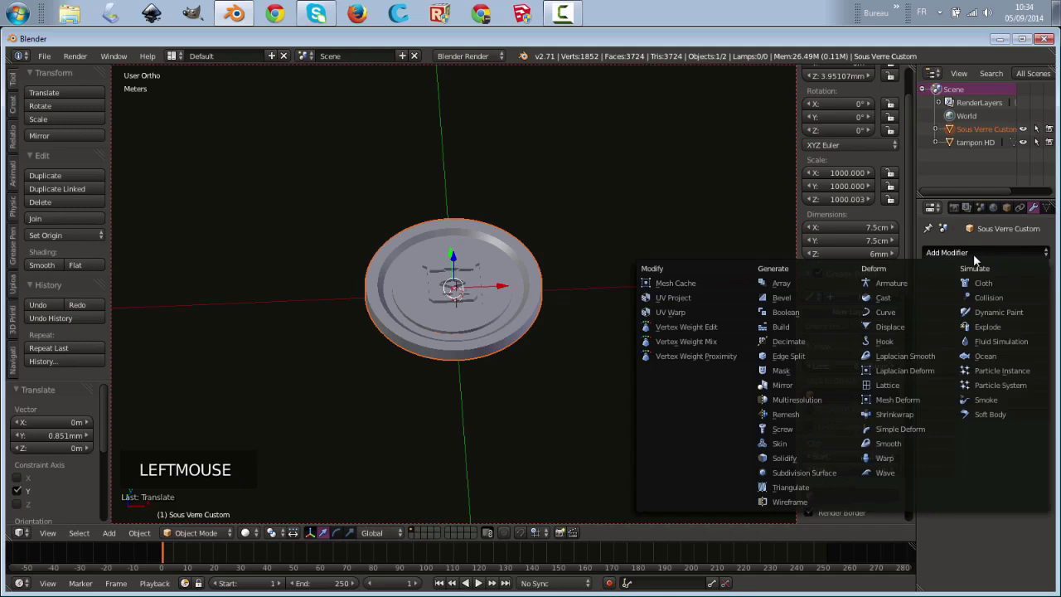
{"action": "left_click", "coordinate": [787, 313]}
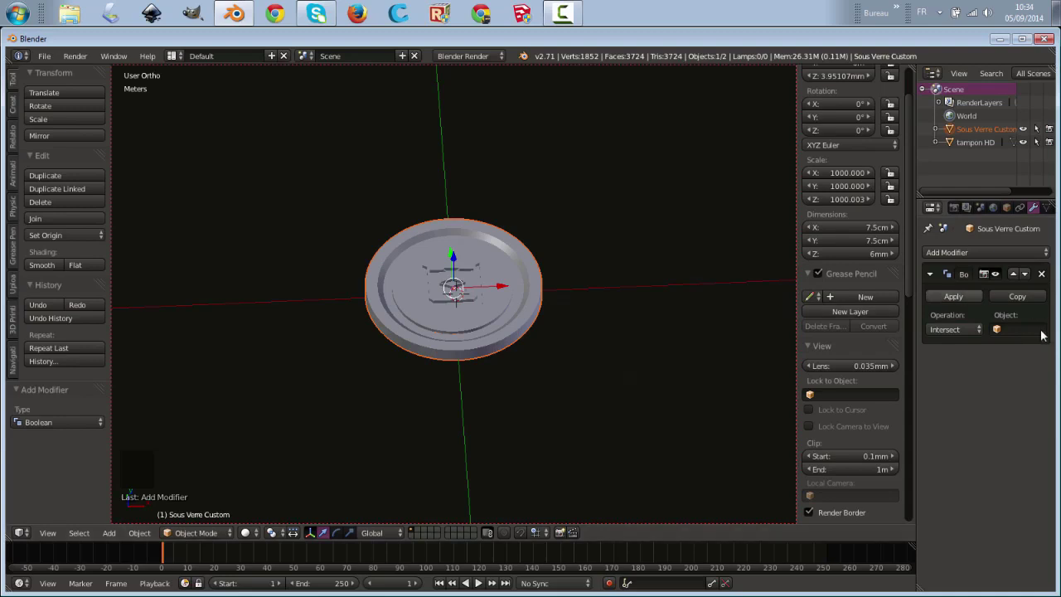
Step: Set the Boolean operation to Union with tampon HD as its object and apply the modifier
{"action": "left_click", "coordinate": [978, 330]}
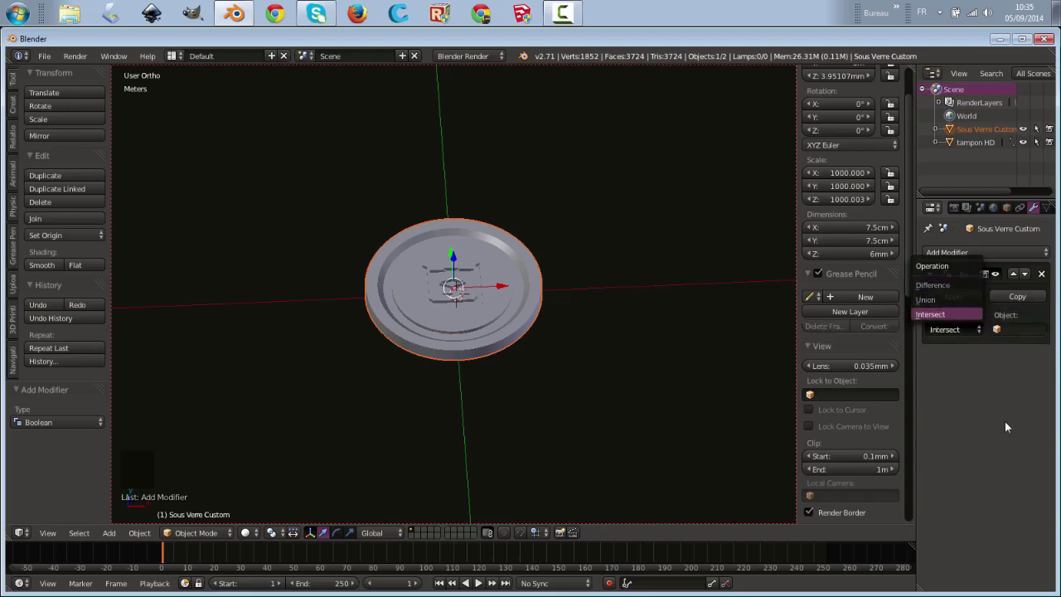
{"action": "left_click", "coordinate": [937, 314]}
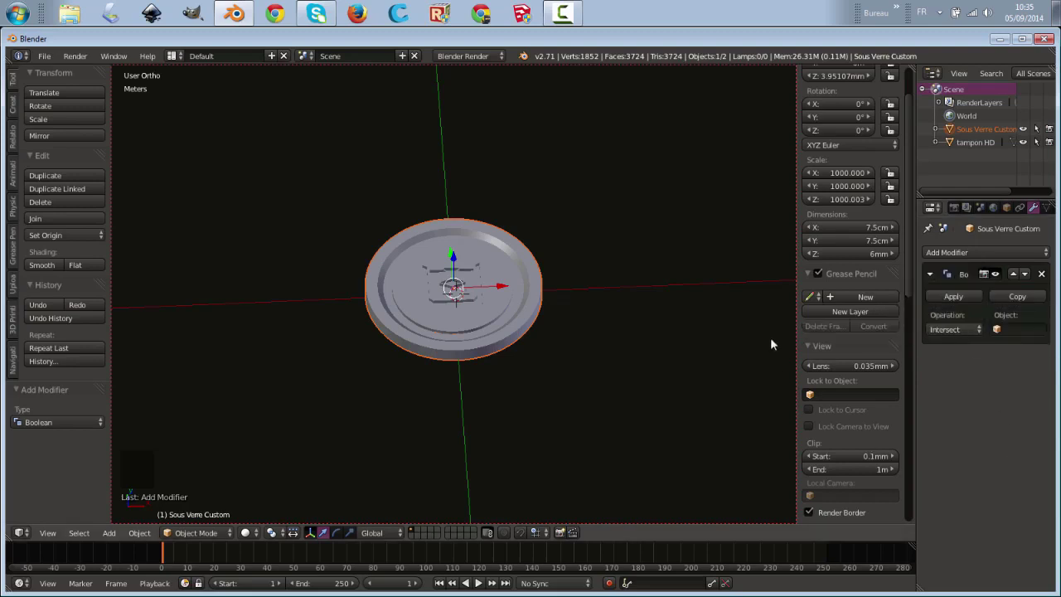
{"action": "left_click", "coordinate": [960, 330]}
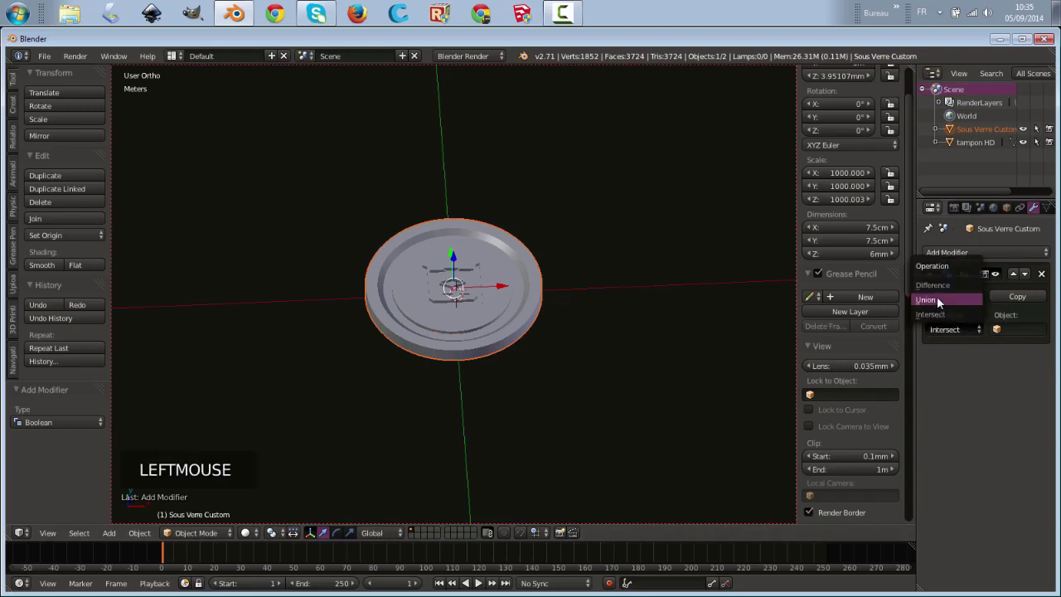
{"action": "left_click", "coordinate": [938, 300]}
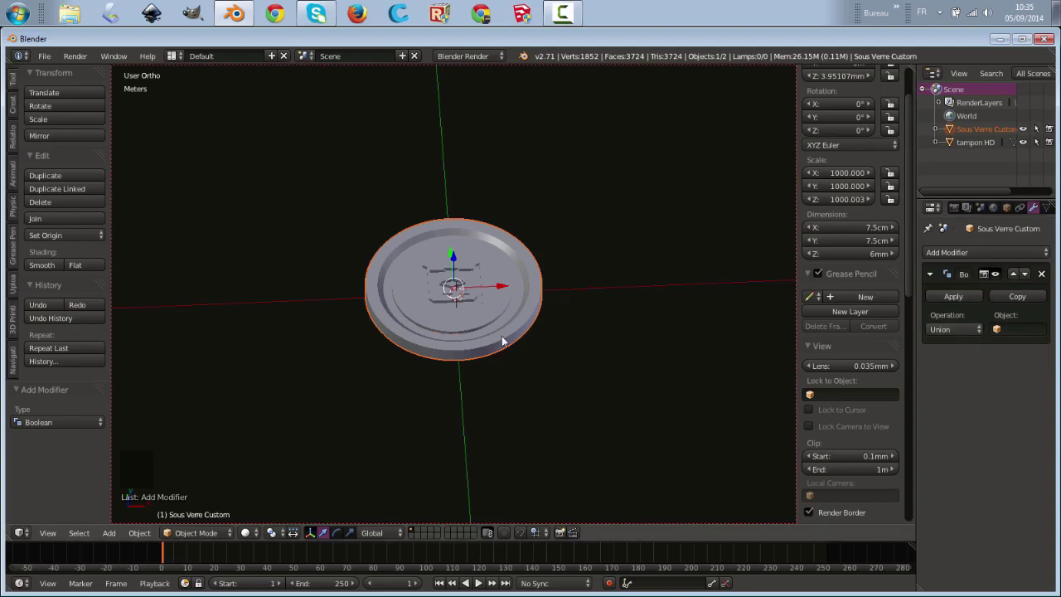
{"action": "left_click", "coordinate": [1014, 328]}
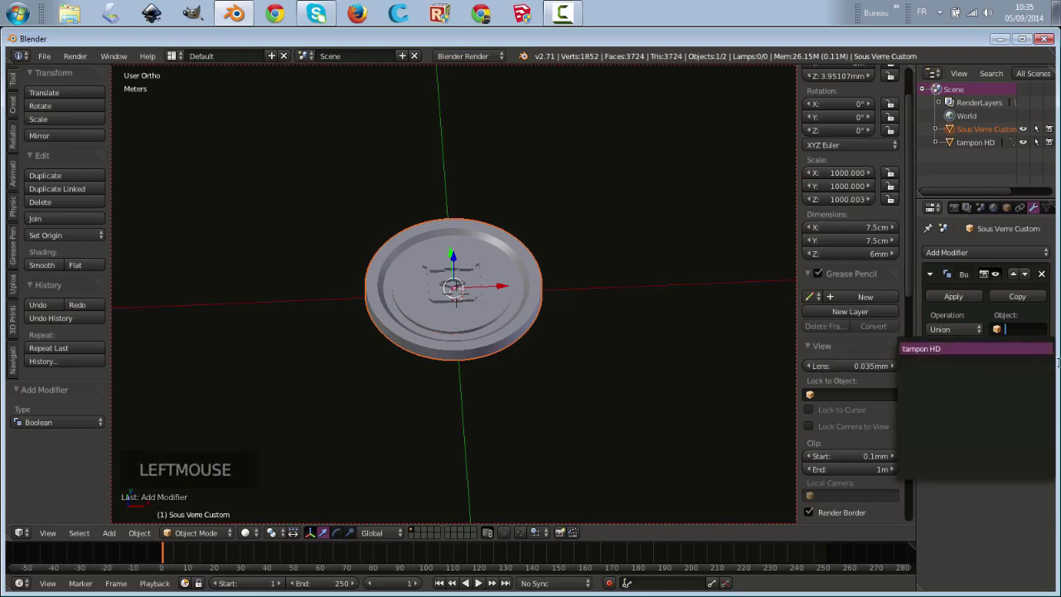
{"action": "left_click", "coordinate": [933, 348]}
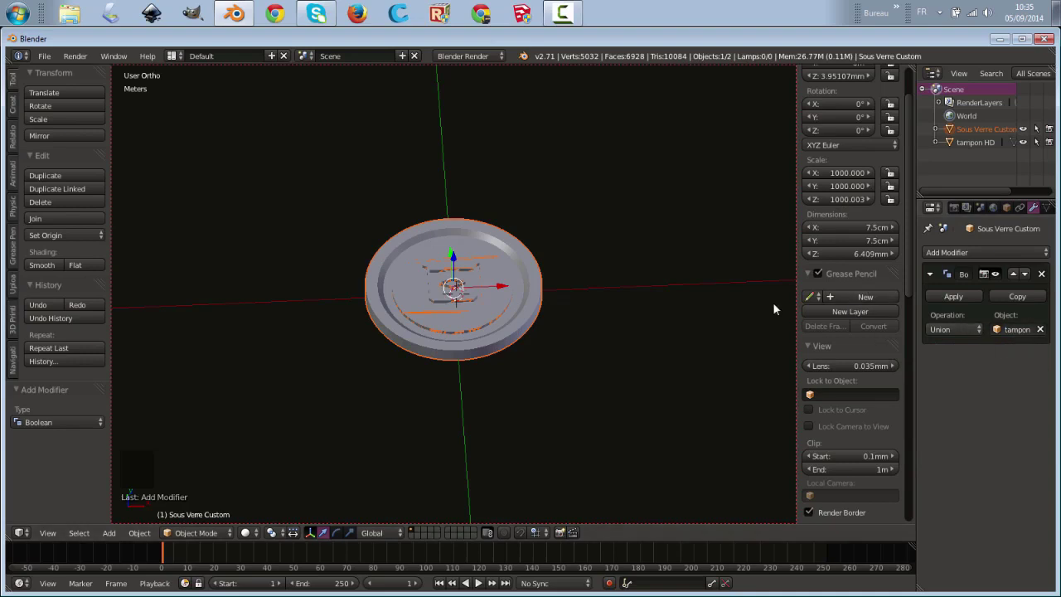
{"action": "left_click", "coordinate": [950, 295]}
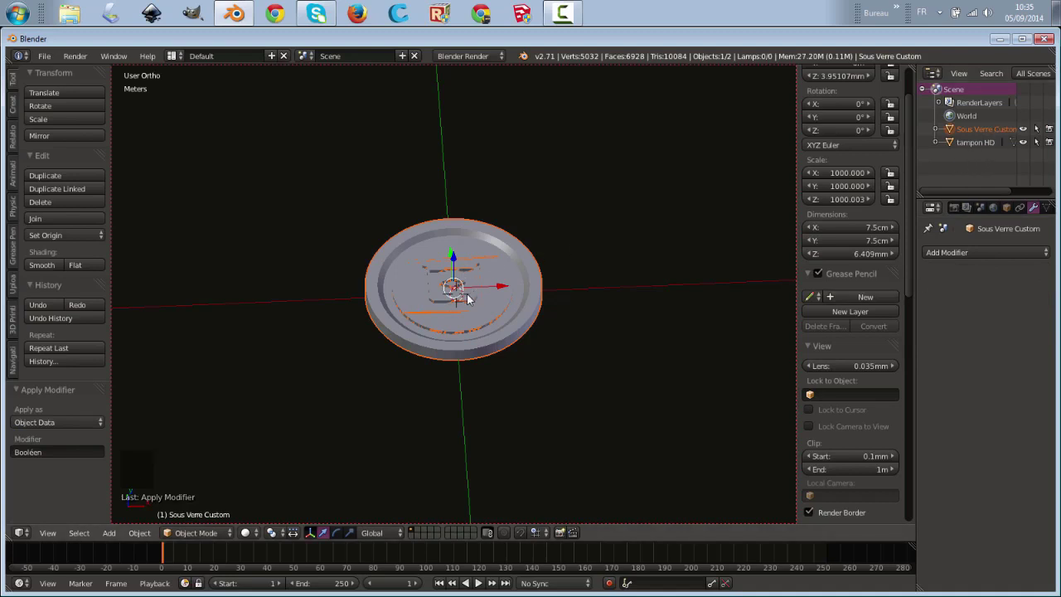
Step: Delete the separate tampon HD object and inspect the merged coaster up close
{"action": "right_click", "coordinate": [469, 298]}
{"action": "key", "text": "Delete"}
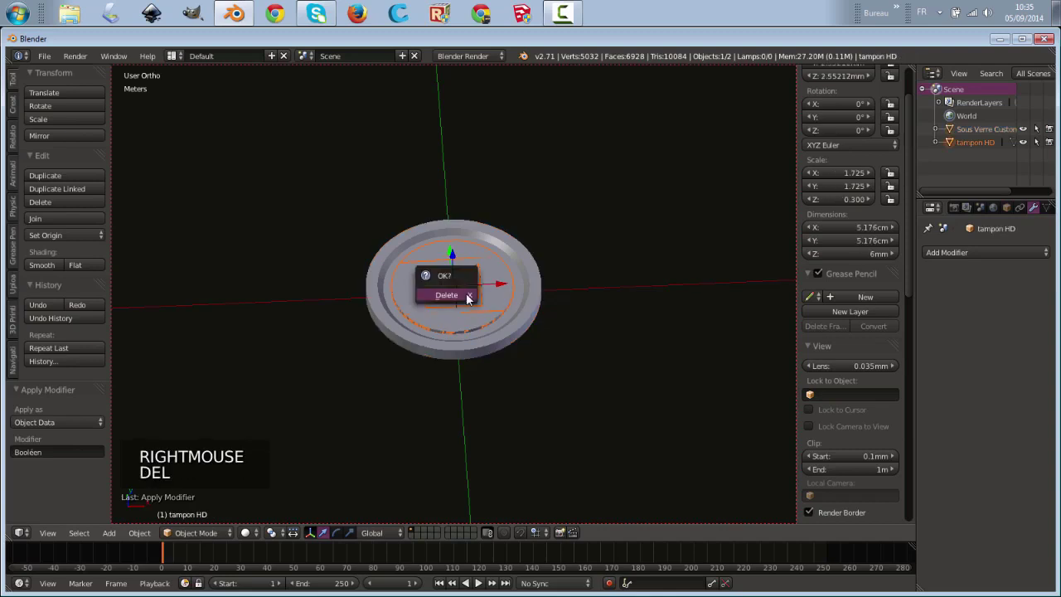
{"action": "left_click", "coordinate": [467, 298]}
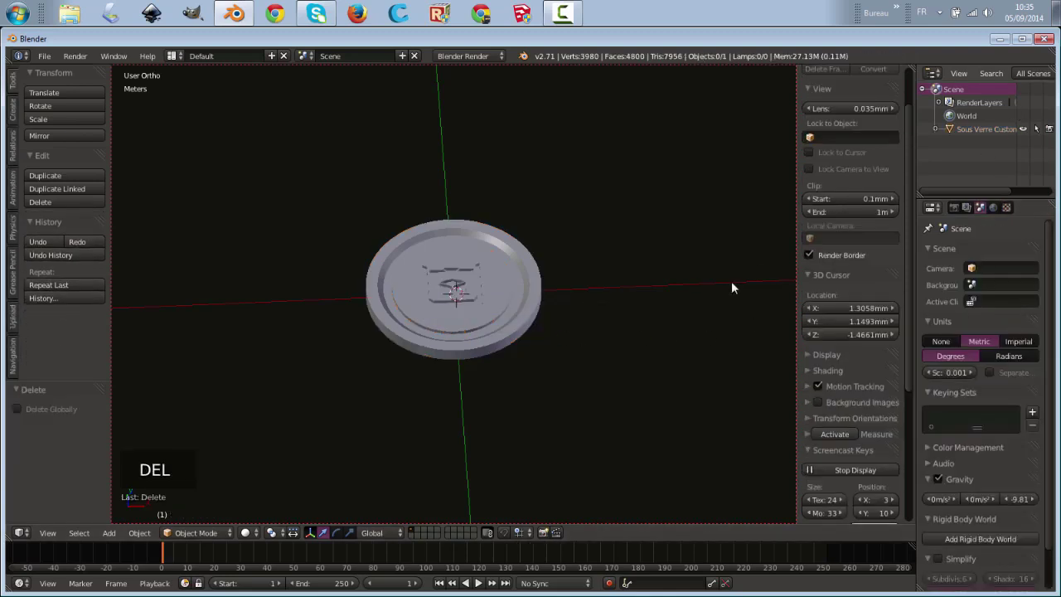
{"action": "middle_click_drag", "start_coordinate": [561, 351], "coordinate": [594, 302]}
{"action": "scroll", "coordinate": [442, 397], "scroll_direction": "up", "scroll_amount": 6}
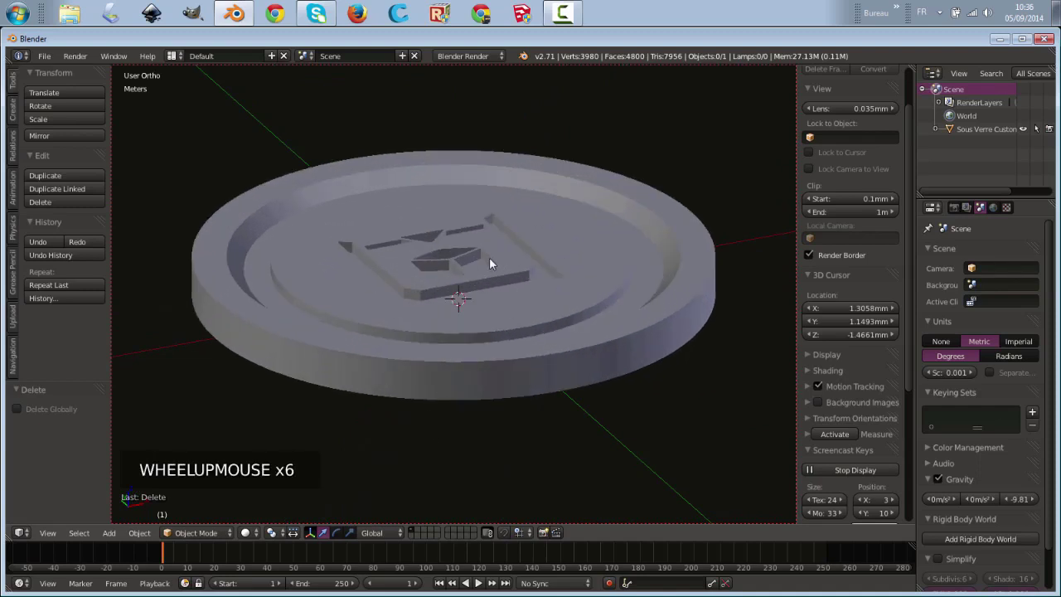
Step: Undo the tampon HD deletion and the Boolean union, back to before the modifier was added to the coaster
{"action": "scroll", "coordinate": [622, 323], "scroll_direction": "down", "scroll_amount": 4}
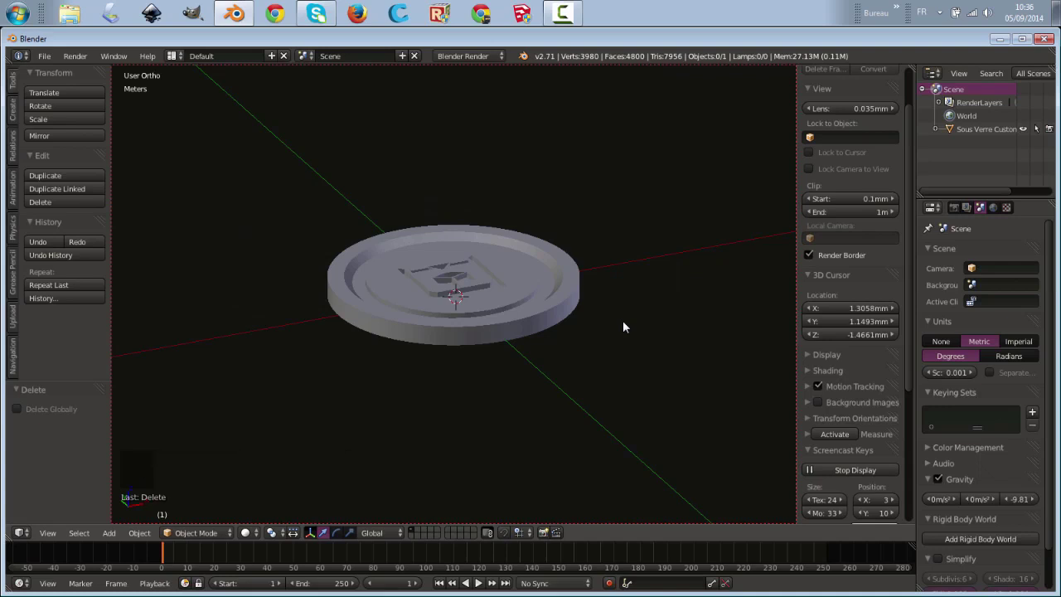
{"action": "key", "text": "KP_7"}
{"action": "middle_click_drag", "start_coordinate": [612, 355], "coordinate": [652, 273]}
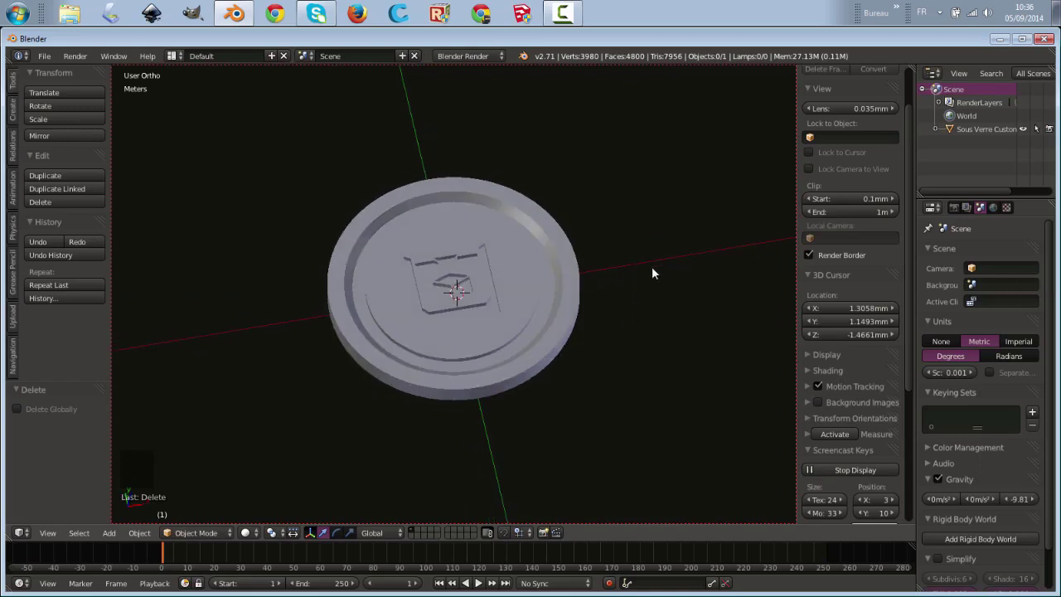
{"action": "key", "text": "ctrl+z"}
{"action": "key", "text": "ctrl+z"}
{"action": "key", "text": "ctrl+z"}
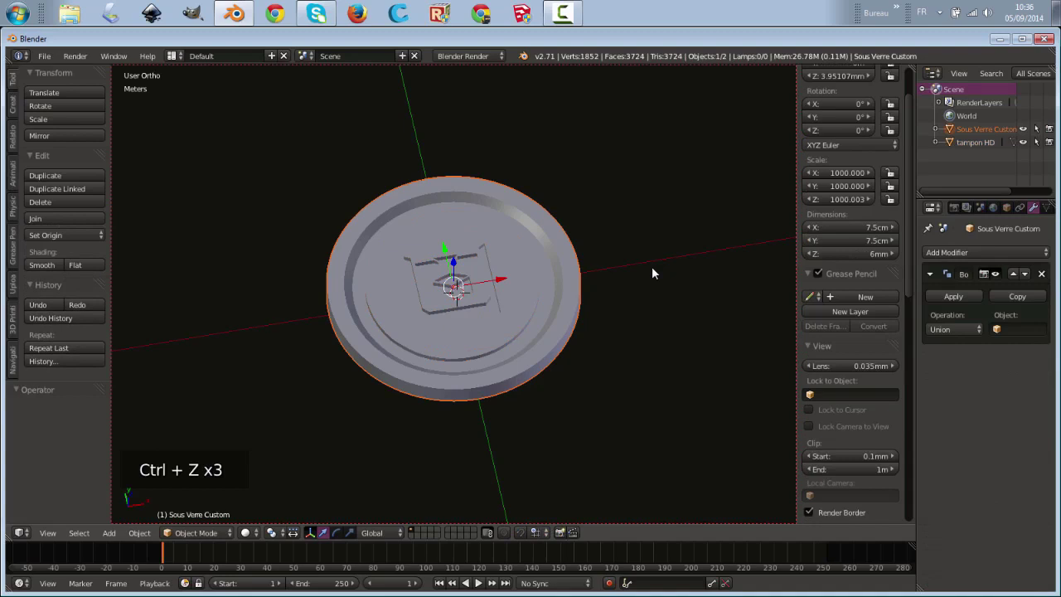
{"action": "key", "text": "ctrl+z"}
{"action": "key", "text": "ctrl+z"}
{"action": "middle_click_drag", "start_coordinate": [639, 336], "coordinate": [613, 308]}
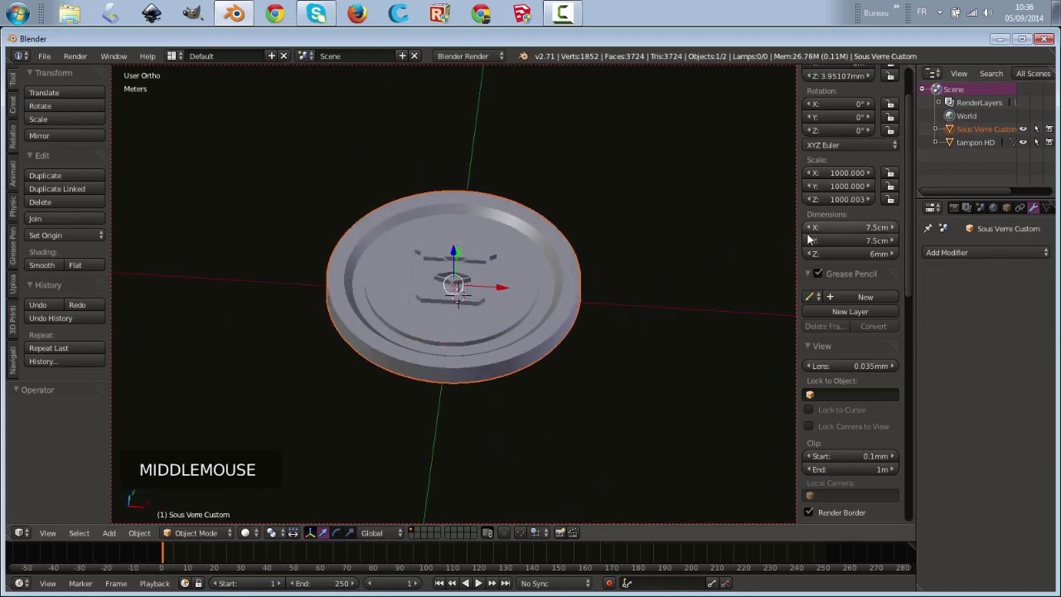
{"action": "left_click_drag", "start_coordinate": [500, 287], "coordinate": [524, 290]}
{"action": "key", "text": "ctrl+z"}
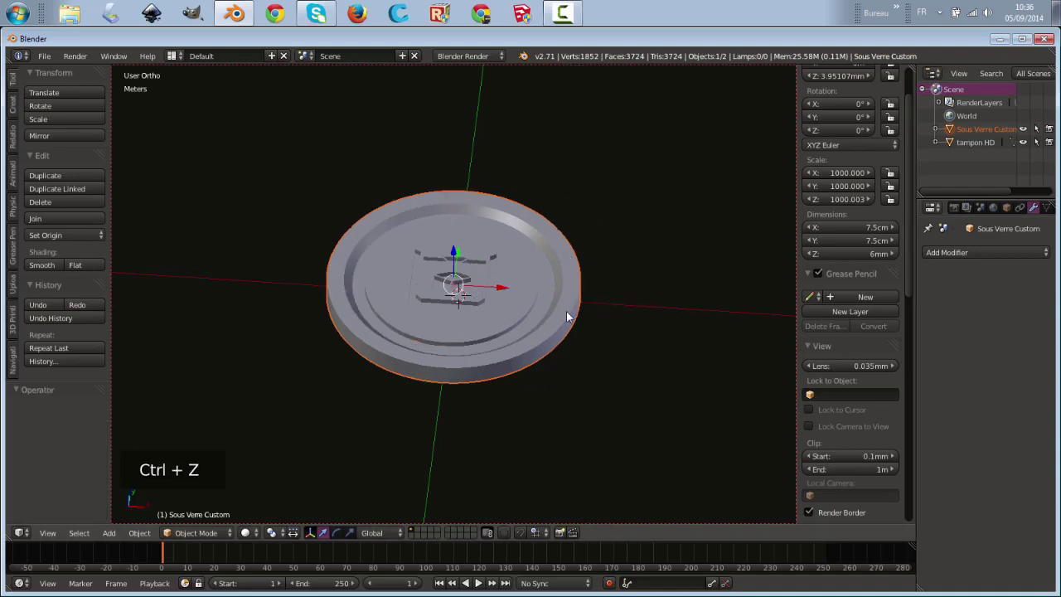
Step: Add a Boolean modifier to the Sous Verre Custom coaster, set it to Difference with tampon HD, and apply it
{"action": "left_click", "coordinate": [995, 247]}
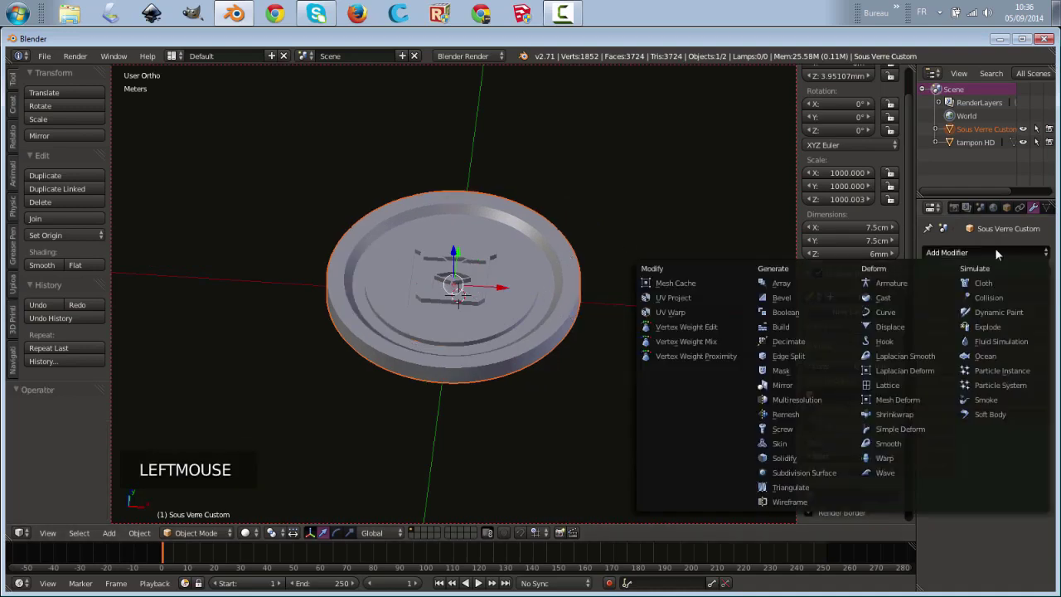
{"action": "left_click", "coordinate": [794, 312]}
{"action": "left_click", "coordinate": [953, 330]}
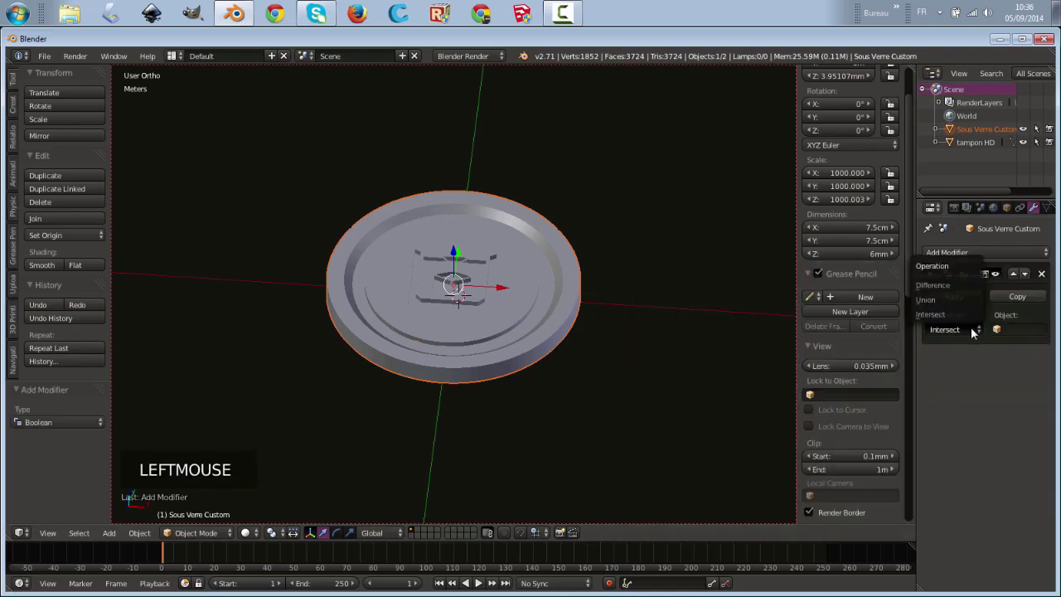
{"action": "left_click", "coordinate": [933, 285]}
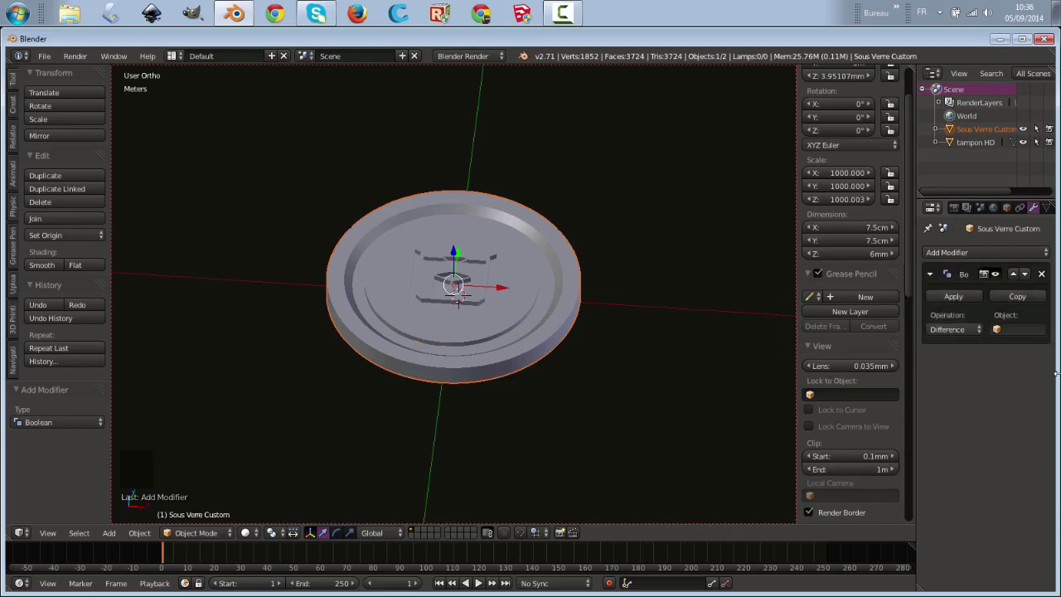
{"action": "left_click", "coordinate": [1022, 329]}
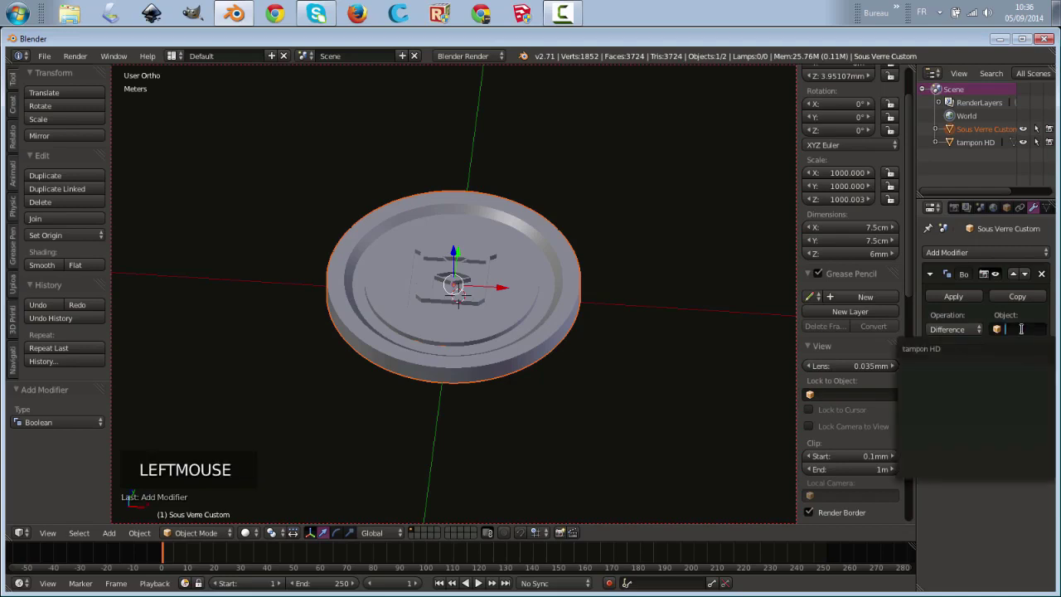
{"action": "left_click", "coordinate": [976, 348]}
{"action": "left_click", "coordinate": [952, 297]}
Step: Move the cut coaster about 6.6 cm along X to inspect it, and undo the move and the Boolean difference
{"action": "left_click_drag", "start_coordinate": [499, 286], "coordinate": [723, 307]}
{"action": "mouse_move", "coordinate": [692, 405]}
{"action": "middle_mouse_down"}
{"action": "mouse_move", "coordinate": [695, 444]}
{"action": "mouse_move", "coordinate": [700, 403]}
{"action": "middle_mouse_up"}
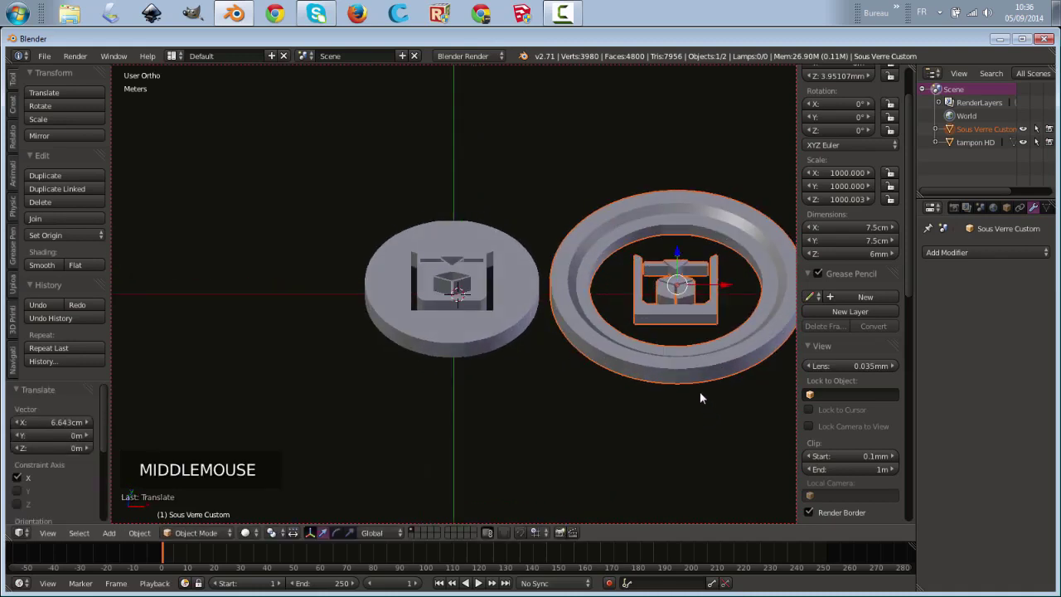
{"action": "key", "text": "ctrl+z"}
{"action": "key", "text": "ctrl+z"}
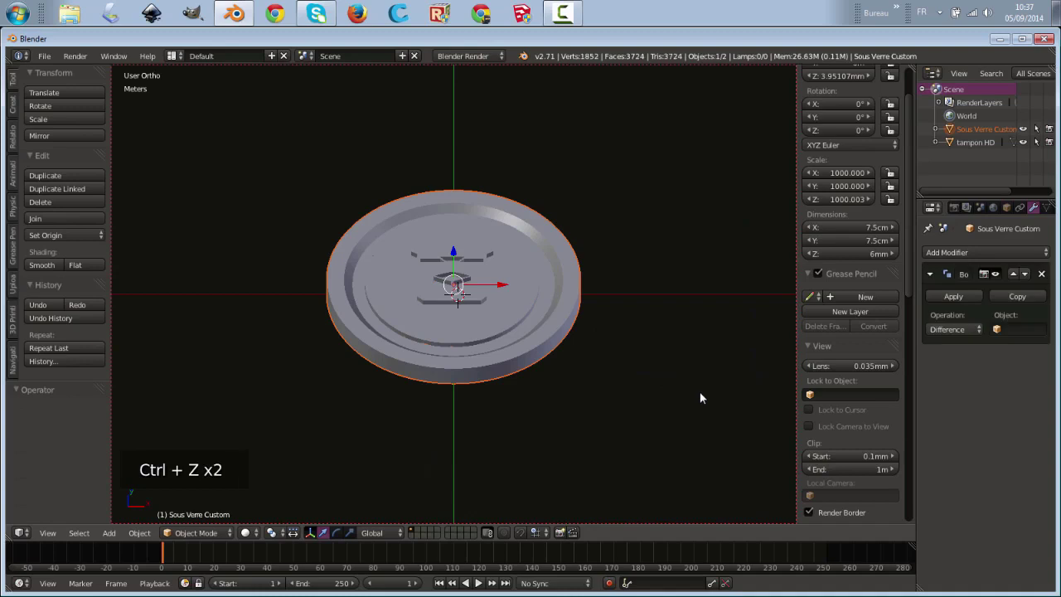
{"action": "key", "text": "ctrl+z"}
{"action": "key", "text": "ctrl+z"}
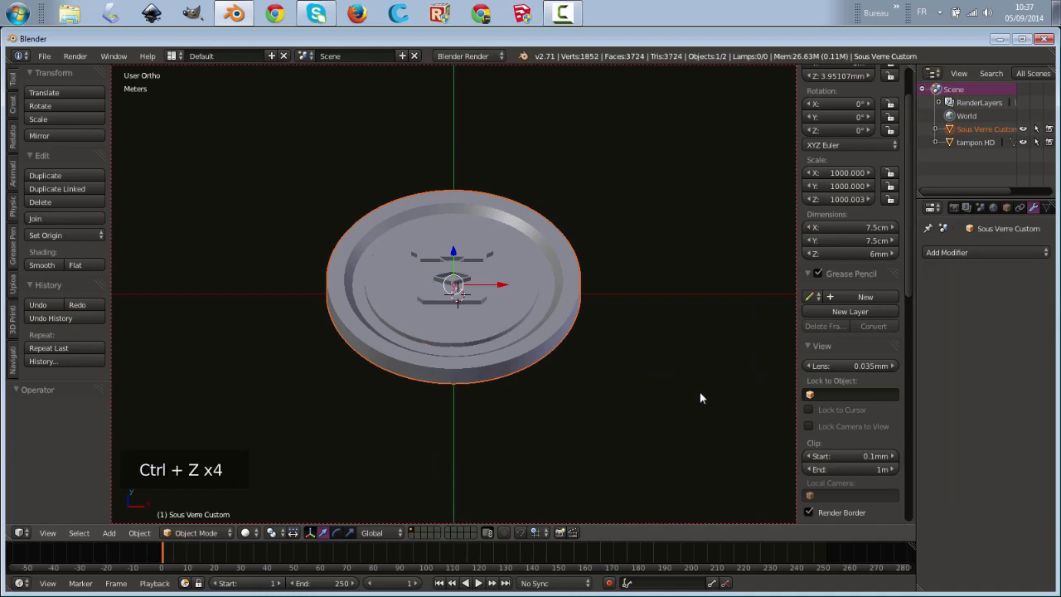
Step: Step back to the tampon HD selection and show the models as wireframe in front view
{"action": "middle_click_drag", "start_coordinate": [667, 402], "coordinate": [680, 299]}
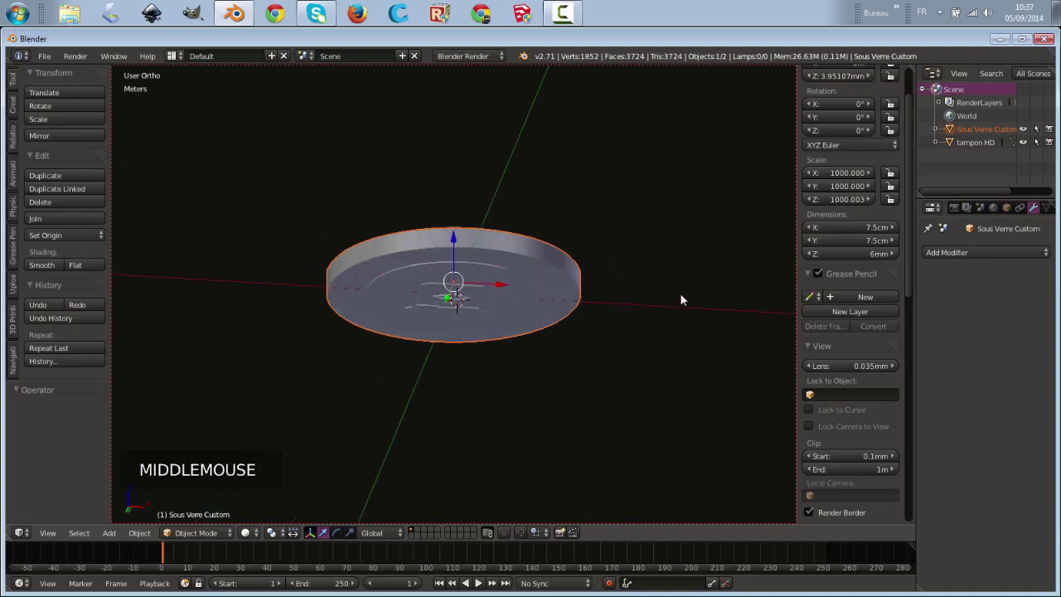
{"action": "scroll", "coordinate": [681, 299], "scroll_direction": "down", "scroll_amount": 1}
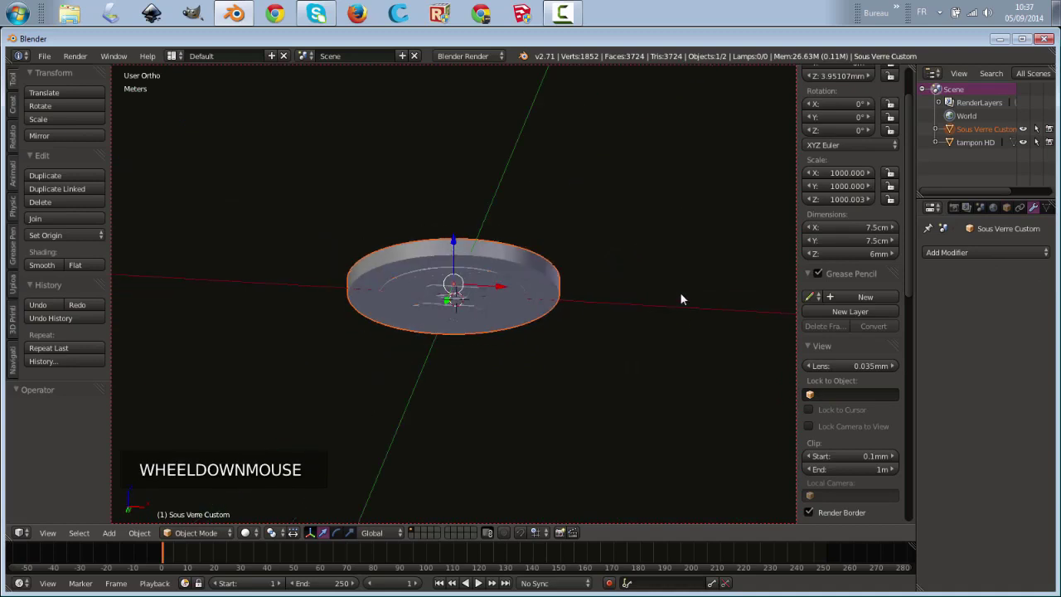
{"action": "key", "text": "ctrl+z"}
{"action": "middle_click_drag", "start_coordinate": [550, 328], "coordinate": [1023, 120]}
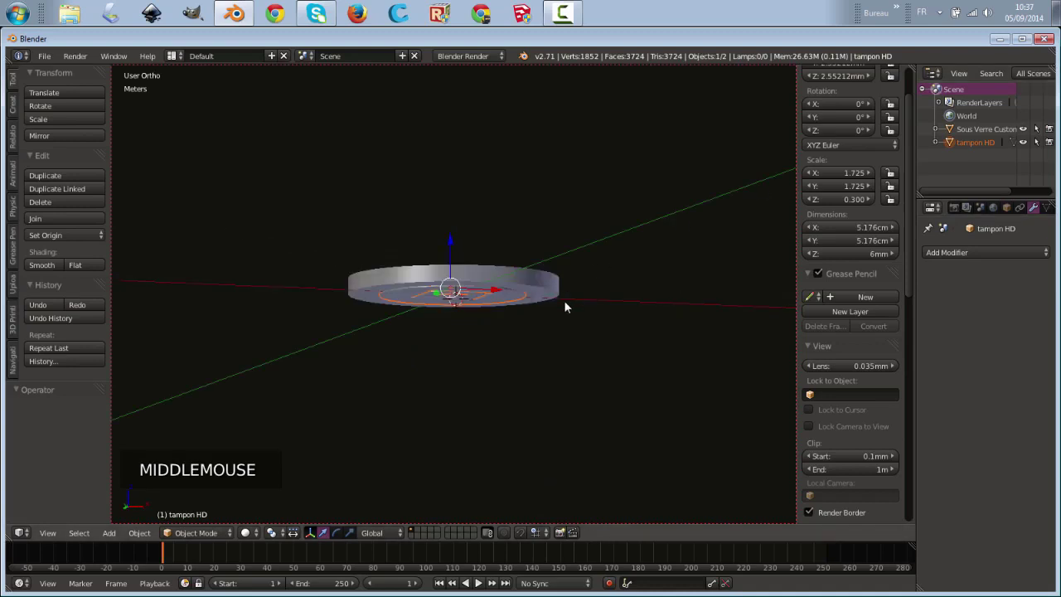
{"action": "key", "text": "KP_1"}
{"action": "key", "text": "z"}
{"action": "scroll", "coordinate": [514, 314], "scroll_direction": "up", "scroll_amount": 7}
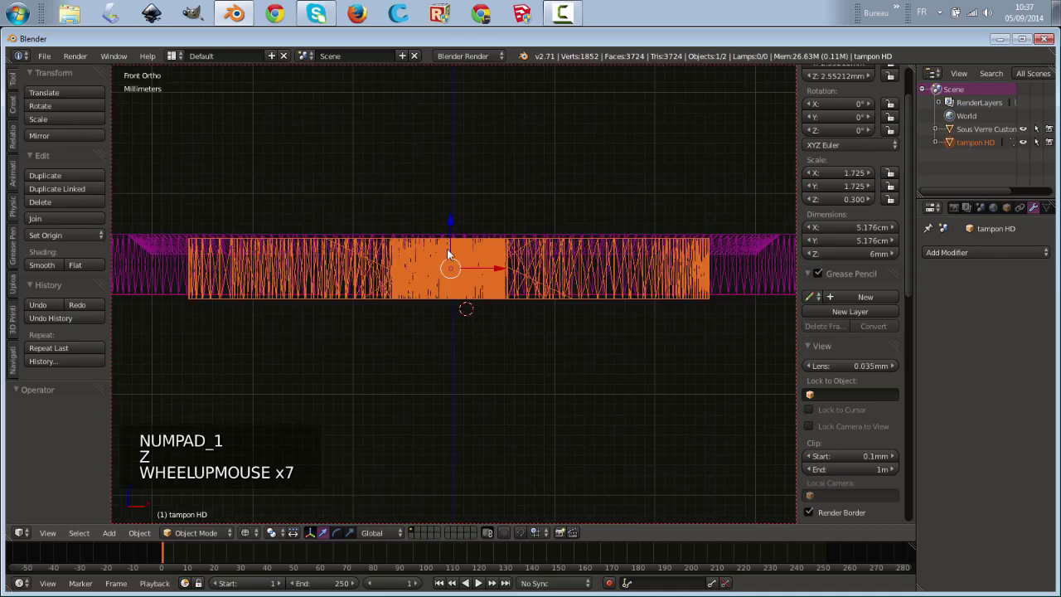
Step: Raise the tampon HD stamp about 3 mm along Z and return the display to solid shading
{"action": "left_click_drag", "start_coordinate": [449, 218], "coordinate": [447, 184]}
{"action": "scroll", "coordinate": [298, 306], "scroll_direction": "up", "scroll_amount": 2}
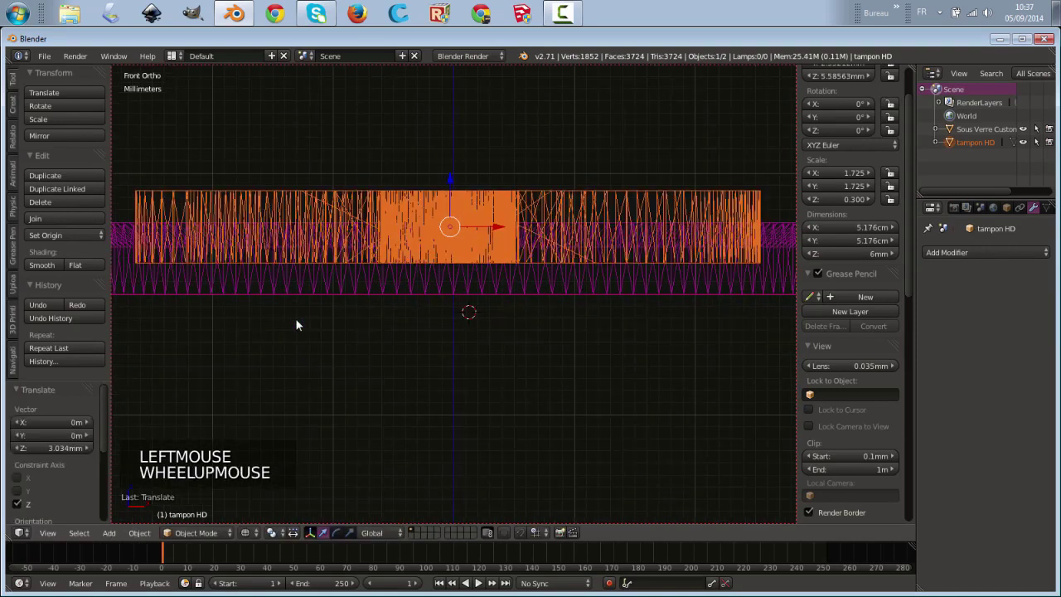
{"action": "scroll", "coordinate": [261, 306], "scroll_direction": "down", "scroll_amount": 1}
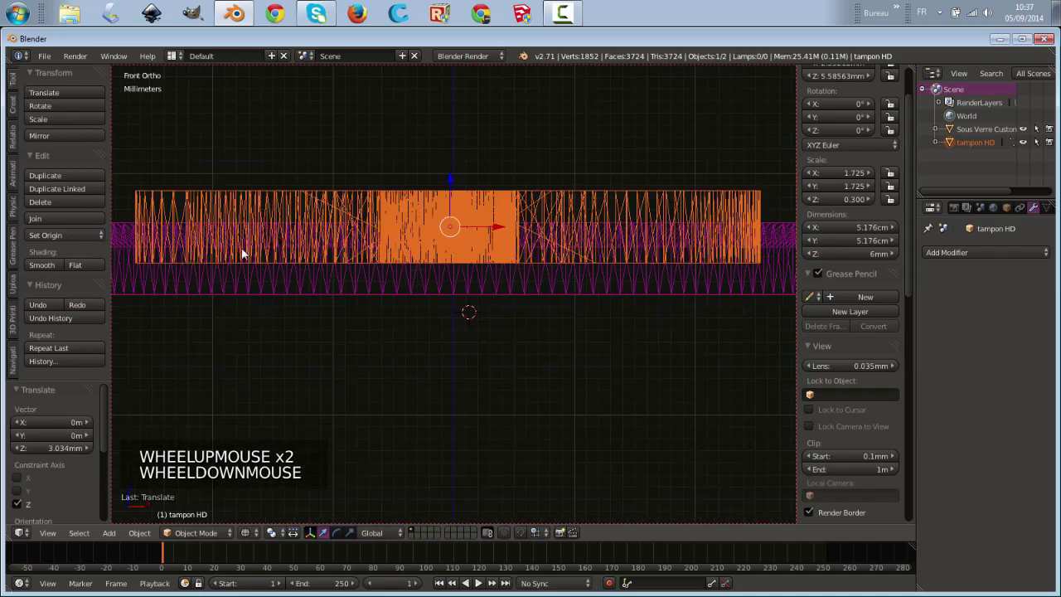
{"action": "left_click_drag", "start_coordinate": [448, 177], "coordinate": [451, 179]}
{"action": "scroll", "coordinate": [424, 310], "scroll_direction": "up", "scroll_amount": 3}
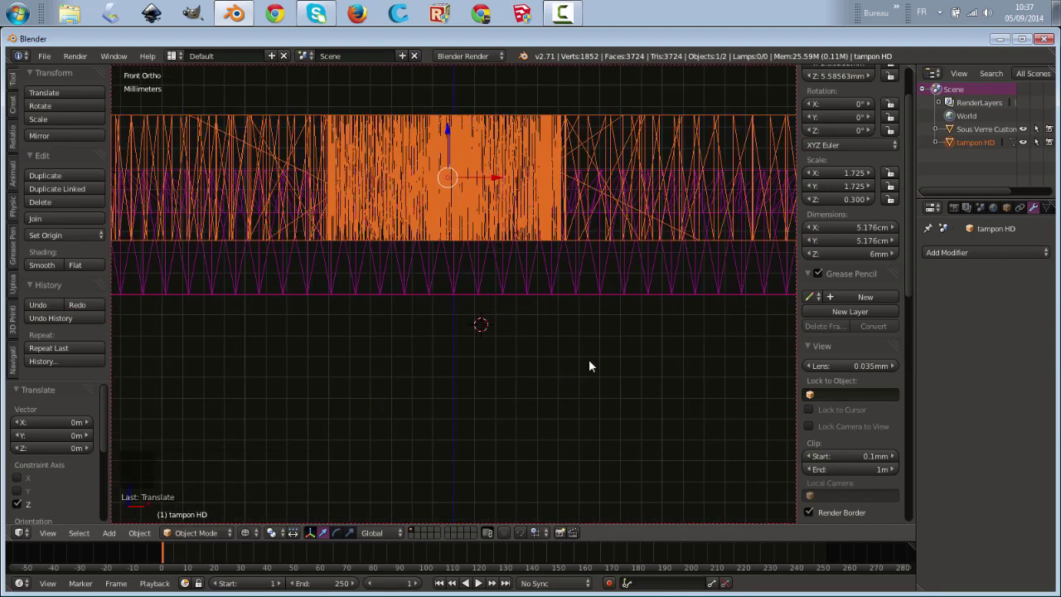
{"action": "scroll", "coordinate": [589, 364], "scroll_direction": "down", "scroll_amount": 3}
{"action": "middle_click_drag", "start_coordinate": [559, 357], "coordinate": [545, 416]}
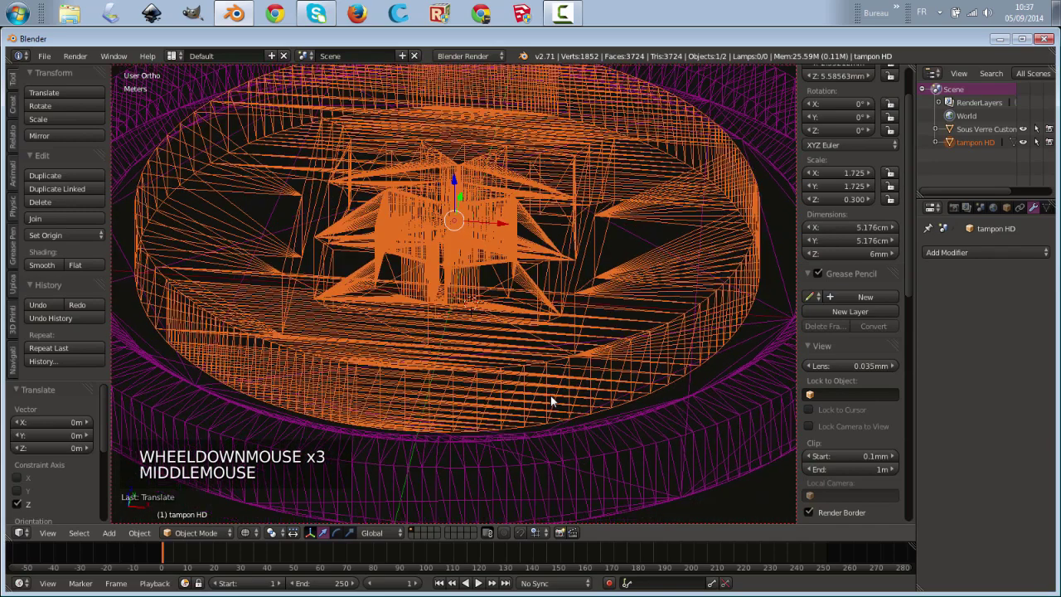
{"action": "scroll", "coordinate": [638, 374], "scroll_direction": "down", "scroll_amount": 3}
{"action": "key", "text": "z"}
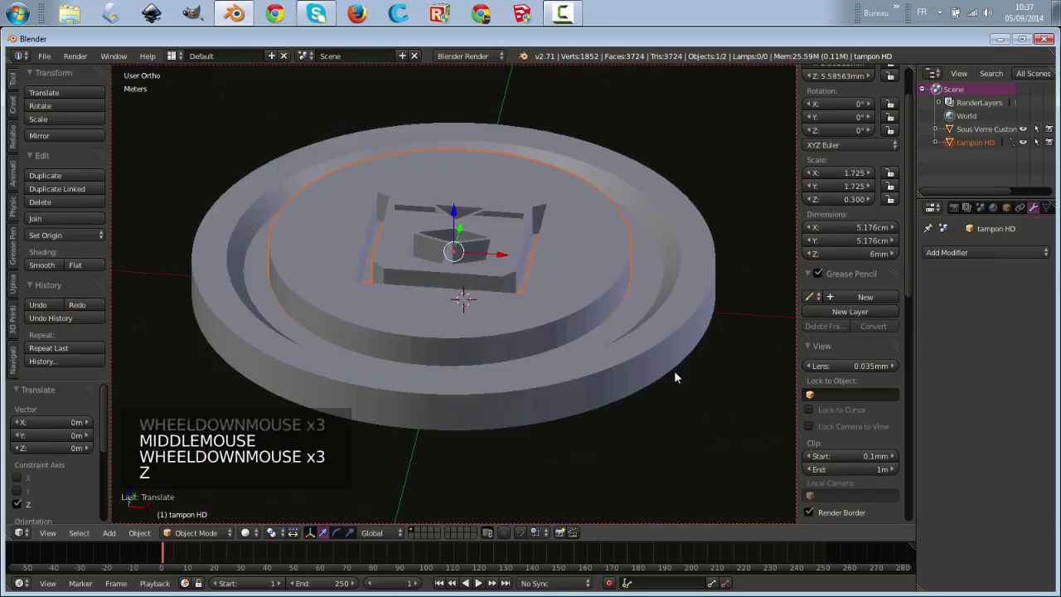
Step: Apply a Boolean Difference modifier to the Sous Verre Custom coaster with the raised tampon HD as its object
{"action": "right_click", "coordinate": [661, 334]}
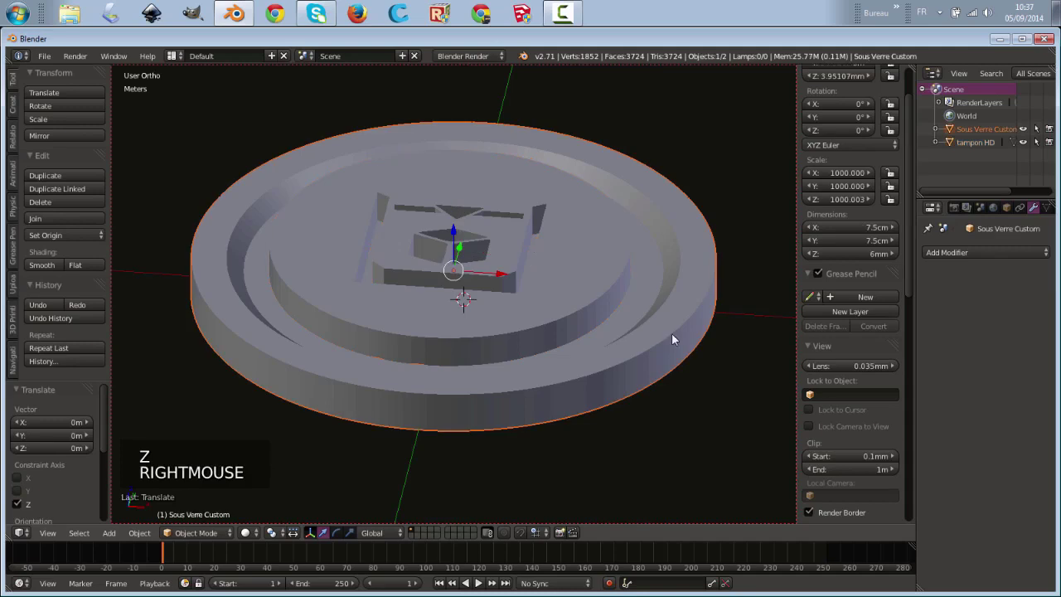
{"action": "left_click", "coordinate": [1004, 257]}
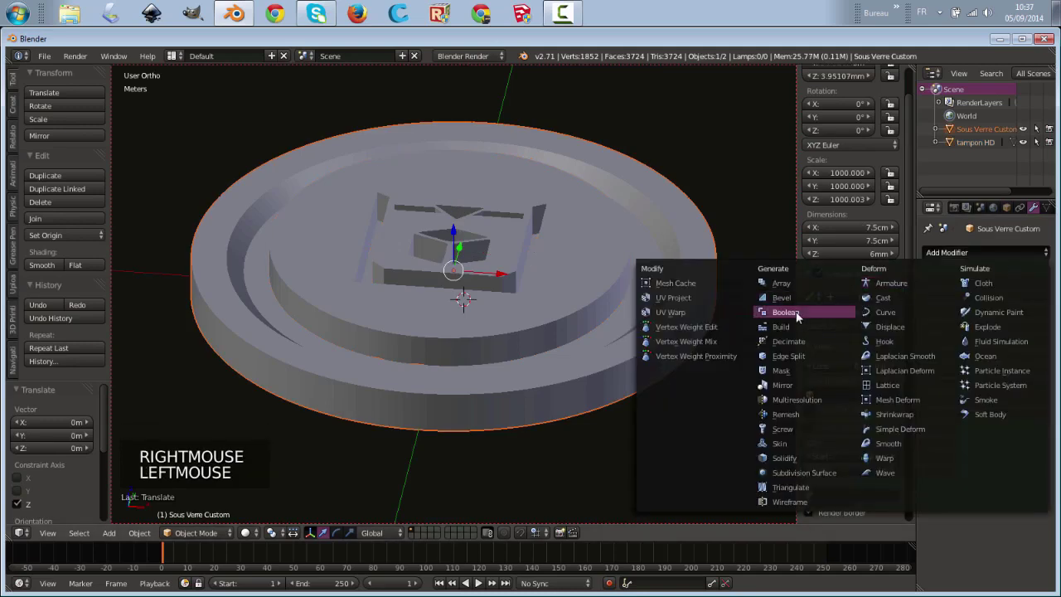
{"action": "left_click", "coordinate": [797, 312]}
{"action": "left_click", "coordinate": [955, 329]}
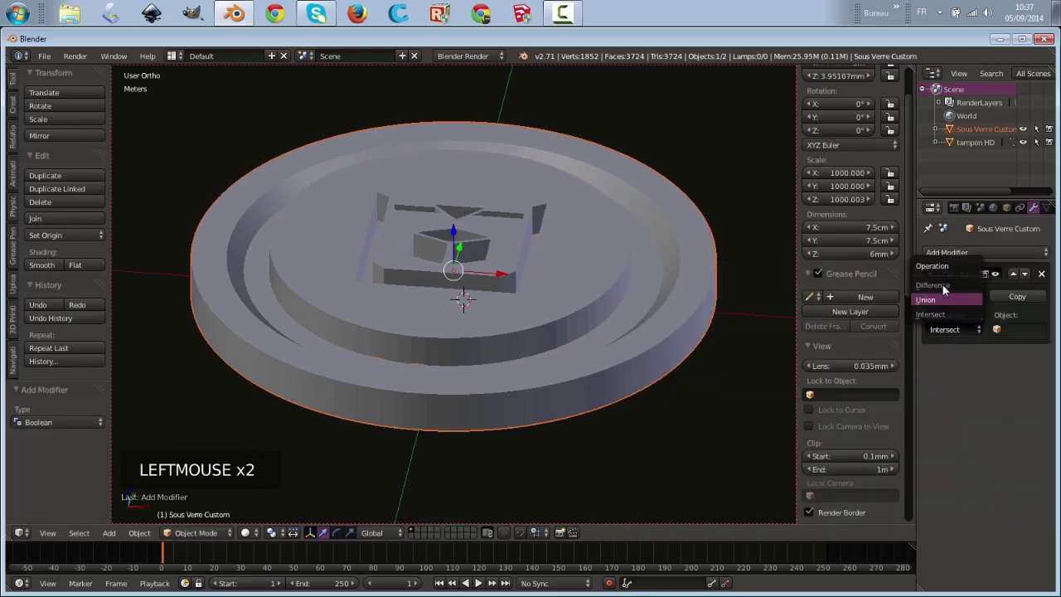
{"action": "left_click", "coordinate": [943, 287]}
{"action": "left_click_drag", "start_coordinate": [1015, 330], "coordinate": [955, 359]}
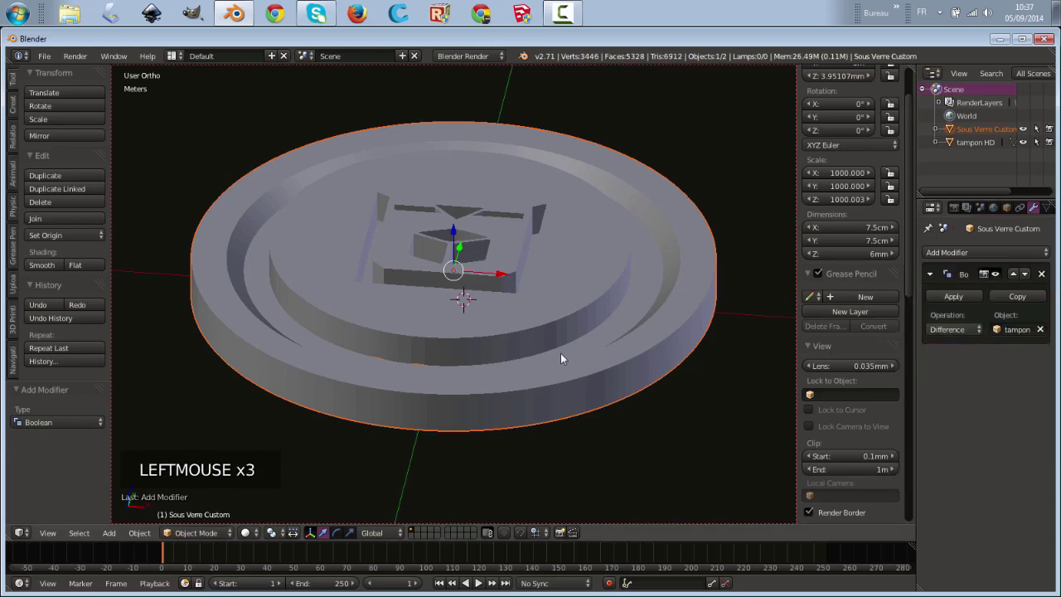
{"action": "right_click", "coordinate": [549, 305]}
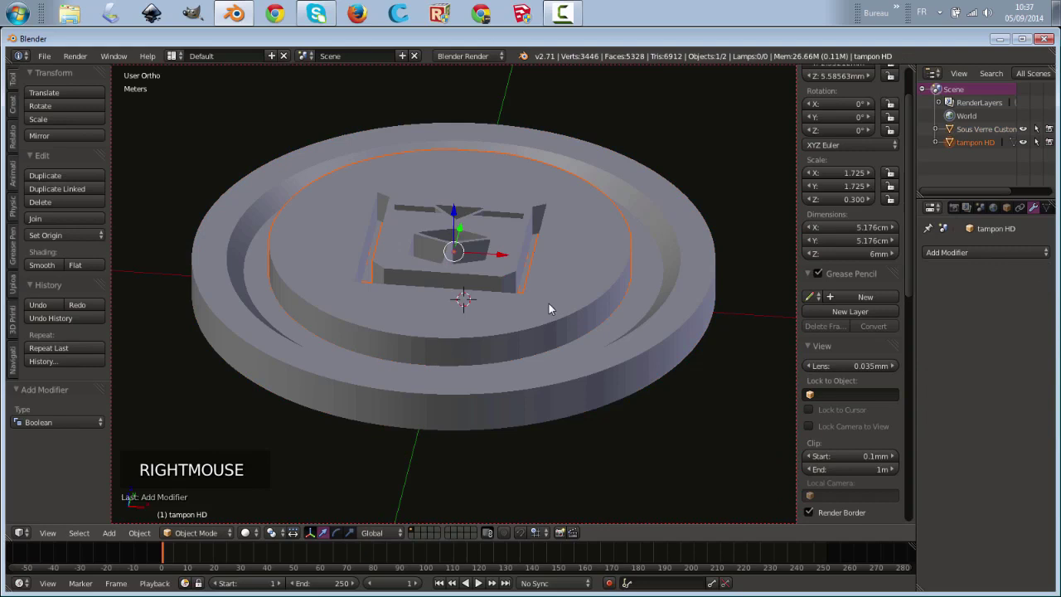
{"action": "right_click", "coordinate": [634, 349]}
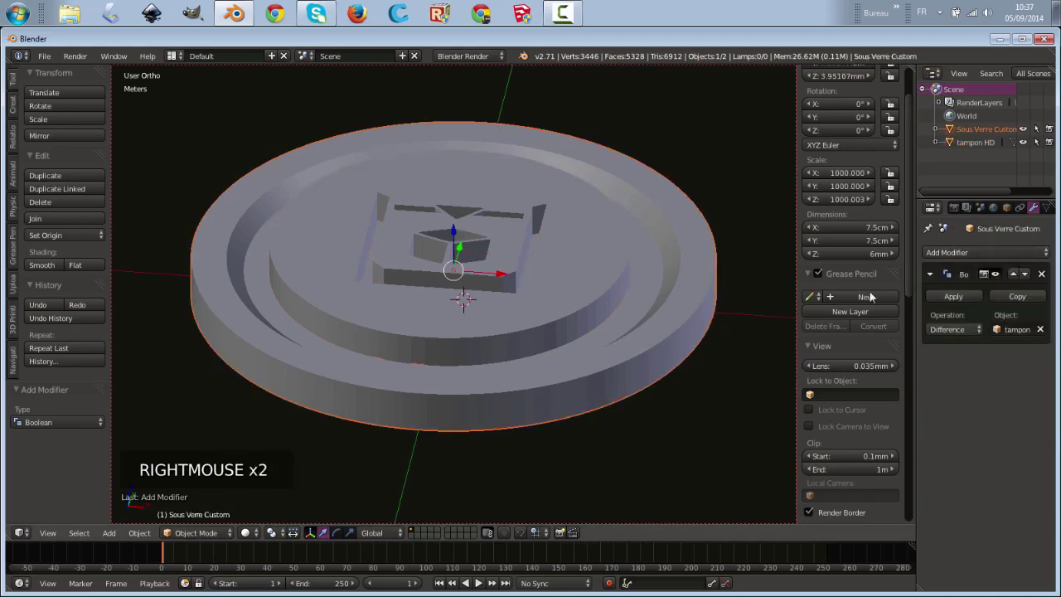
{"action": "left_click", "coordinate": [955, 296]}
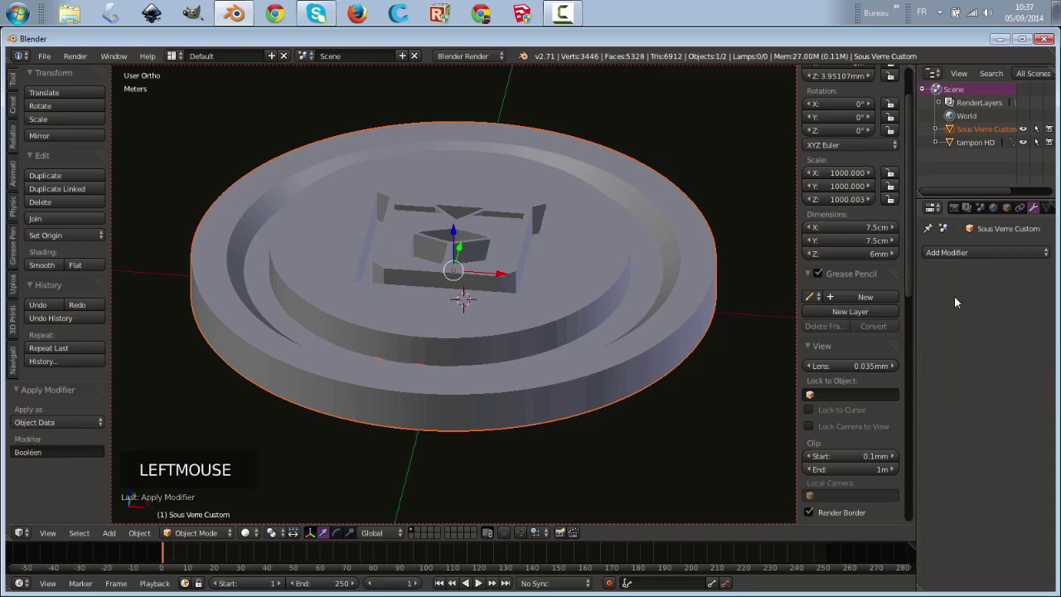
Step: Delete the separate tampon HD object and inspect the logo recess cut into the coaster
{"action": "right_click", "coordinate": [498, 320]}
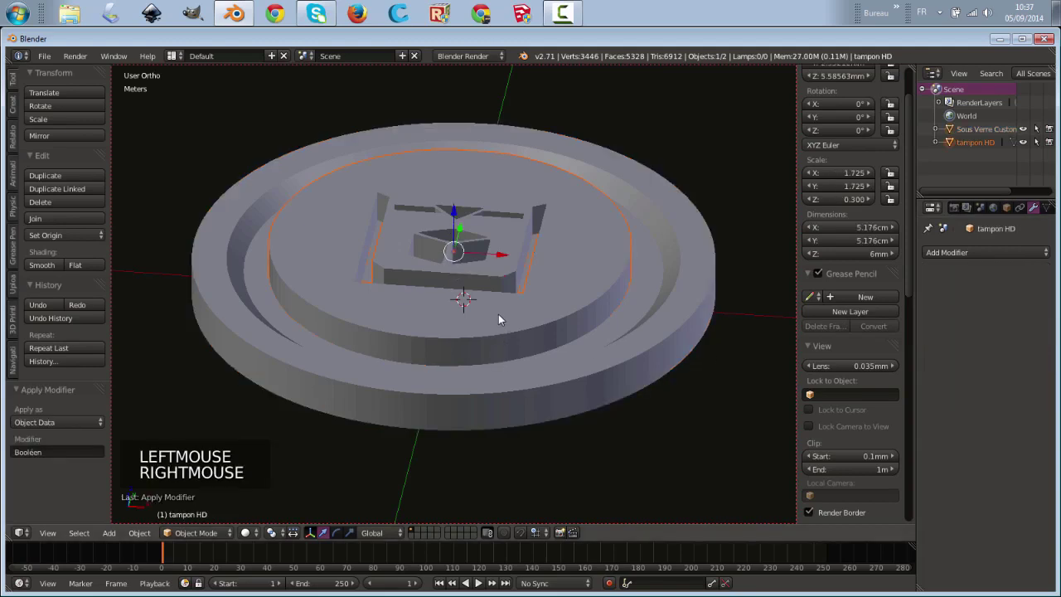
{"action": "key", "text": "Delete"}
{"action": "left_click", "coordinate": [498, 312]}
{"action": "middle_click_drag", "start_coordinate": [578, 441], "coordinate": [604, 466]}
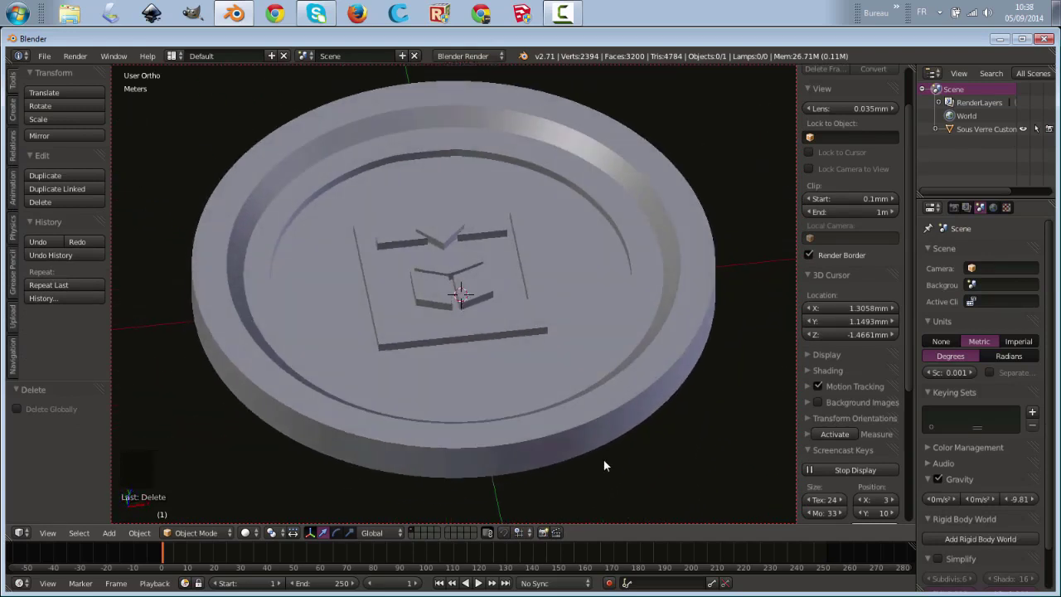
{"action": "scroll", "coordinate": [603, 466], "scroll_direction": "down", "scroll_amount": 4}
{"action": "mouse_move", "coordinate": [604, 412]}
{"action": "middle_mouse_down"}
{"action": "mouse_move", "coordinate": [606, 450]}
{"action": "mouse_move", "coordinate": [635, 383]}
{"action": "mouse_move", "coordinate": [666, 367]}
{"action": "mouse_move", "coordinate": [632, 426]}
{"action": "mouse_move", "coordinate": [583, 432]}
{"action": "mouse_move", "coordinate": [498, 337]}
{"action": "mouse_move", "coordinate": [416, 361]}
{"action": "mouse_move", "coordinate": [414, 371]}
{"action": "mouse_move", "coordinate": [485, 407]}
{"action": "mouse_move", "coordinate": [540, 413]}
{"action": "mouse_move", "coordinate": [600, 450]}
{"action": "mouse_move", "coordinate": [604, 421]}
{"action": "middle_mouse_up"}
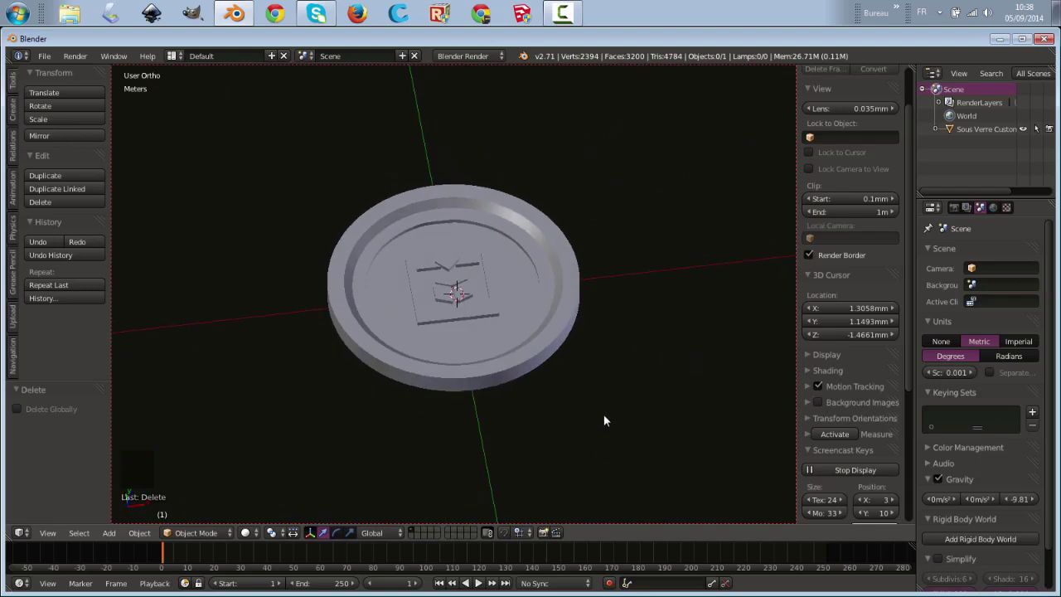